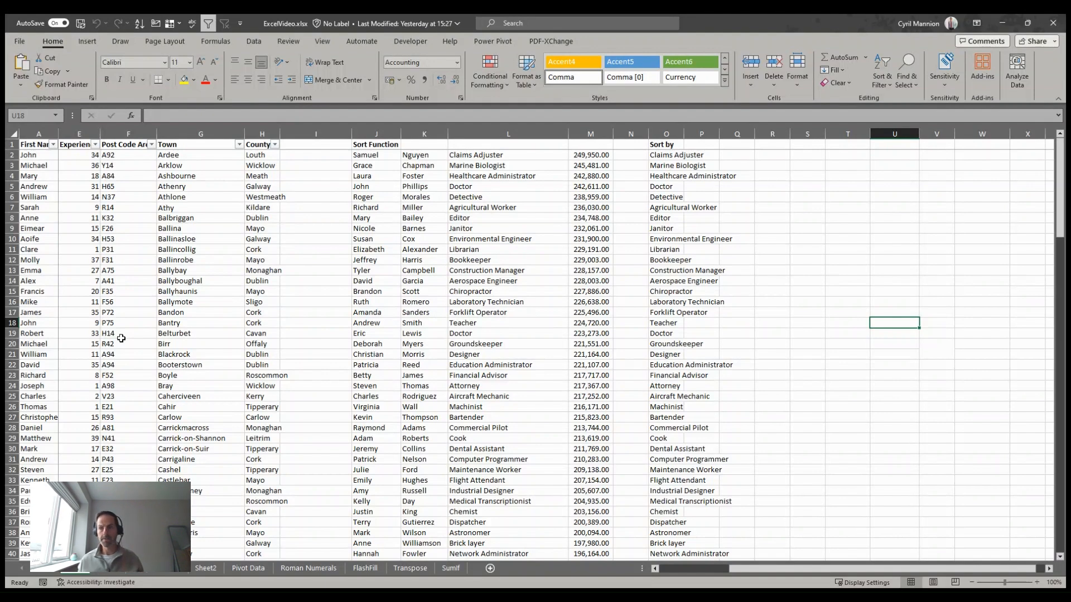
# Step: Look over the workbook's file management options, return to the worksheet and save ExcelVideo.xlsx
pyautogui.click(335, 219)
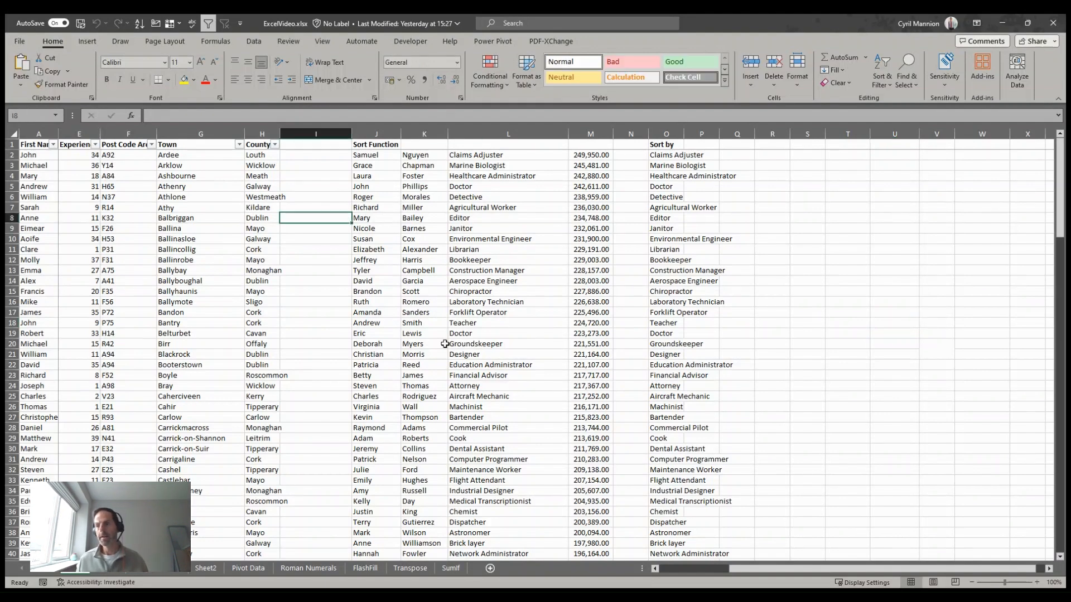
pyautogui.click(27, 154)
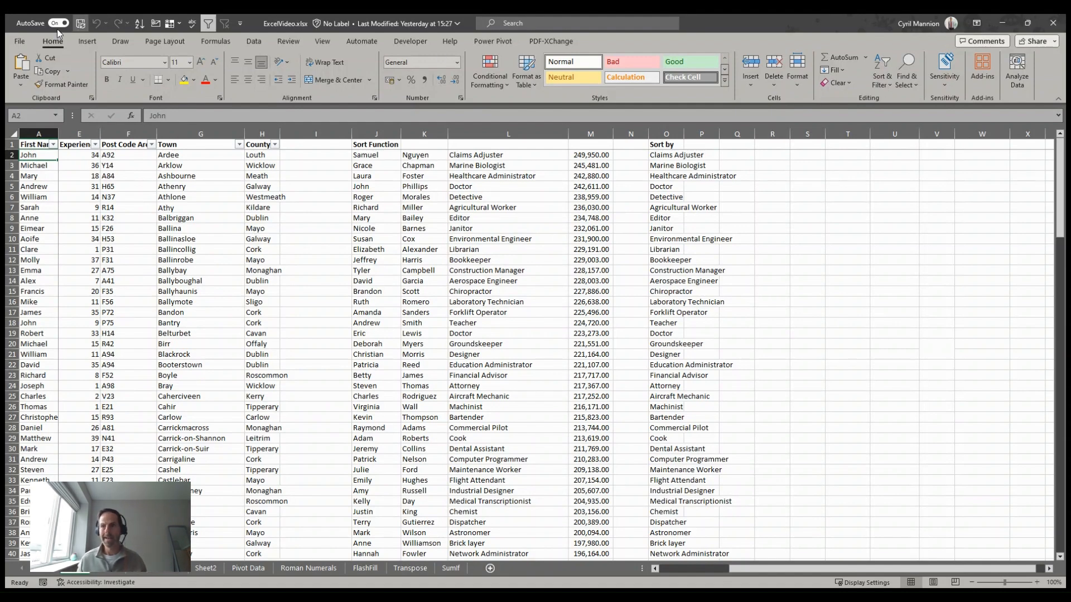
pyautogui.click(17, 42)
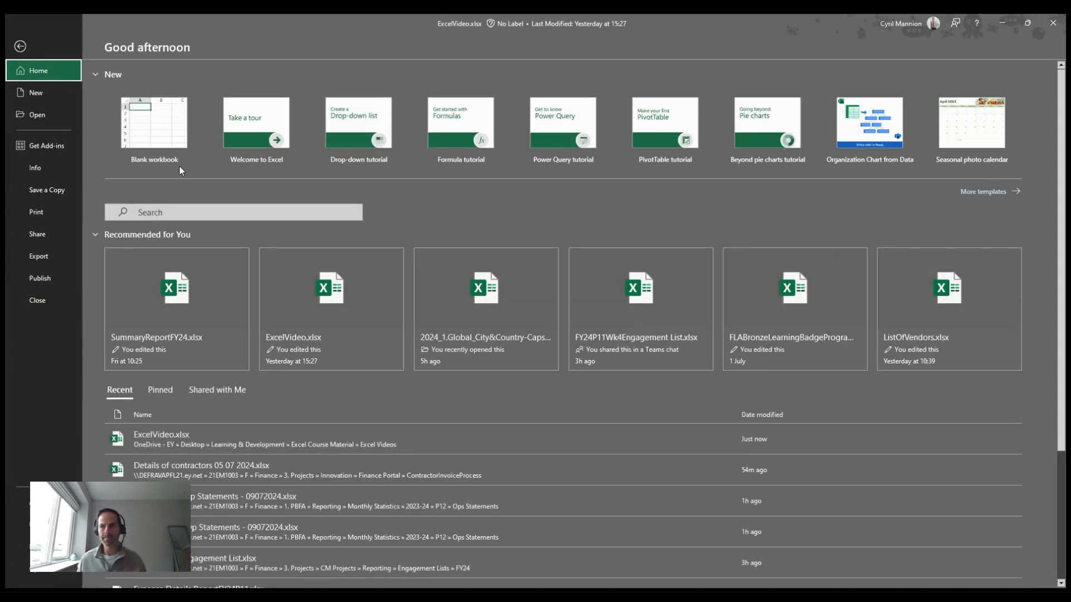
pyautogui.click(21, 47)
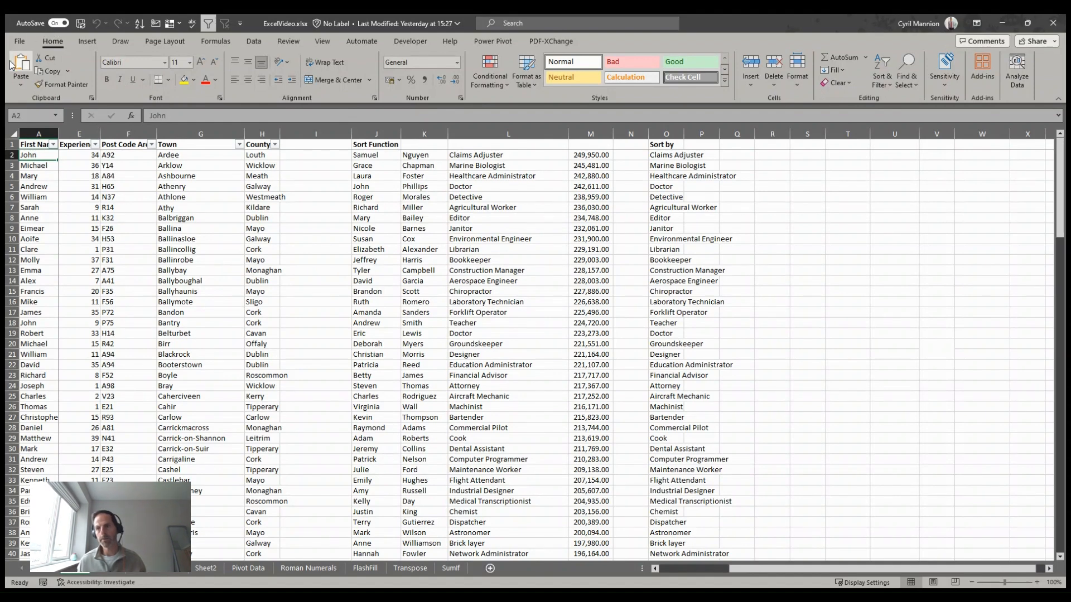
pyautogui.click(20, 42)
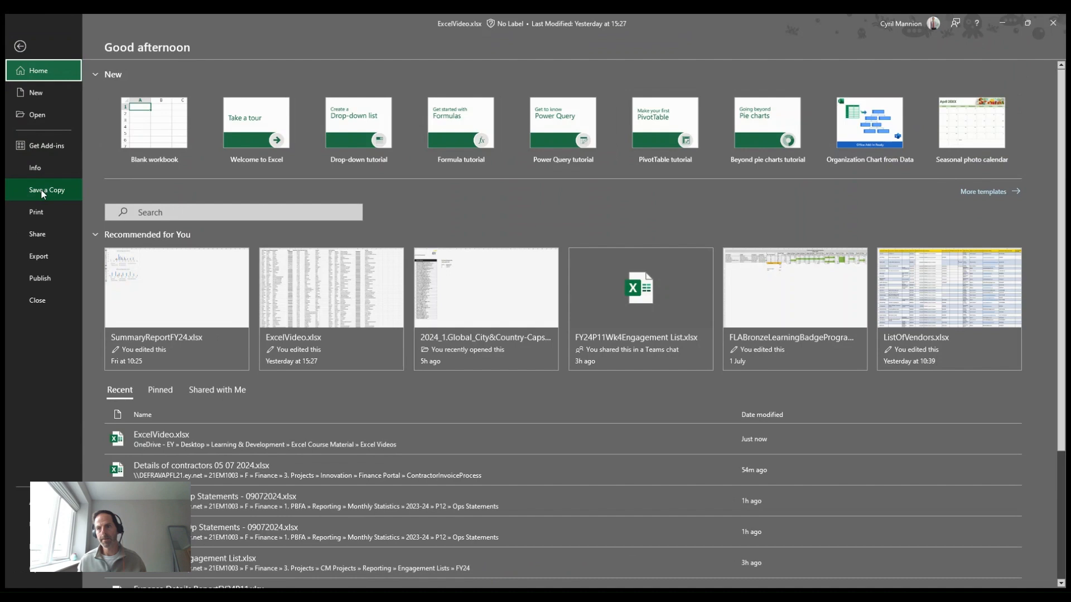
pyautogui.click(23, 46)
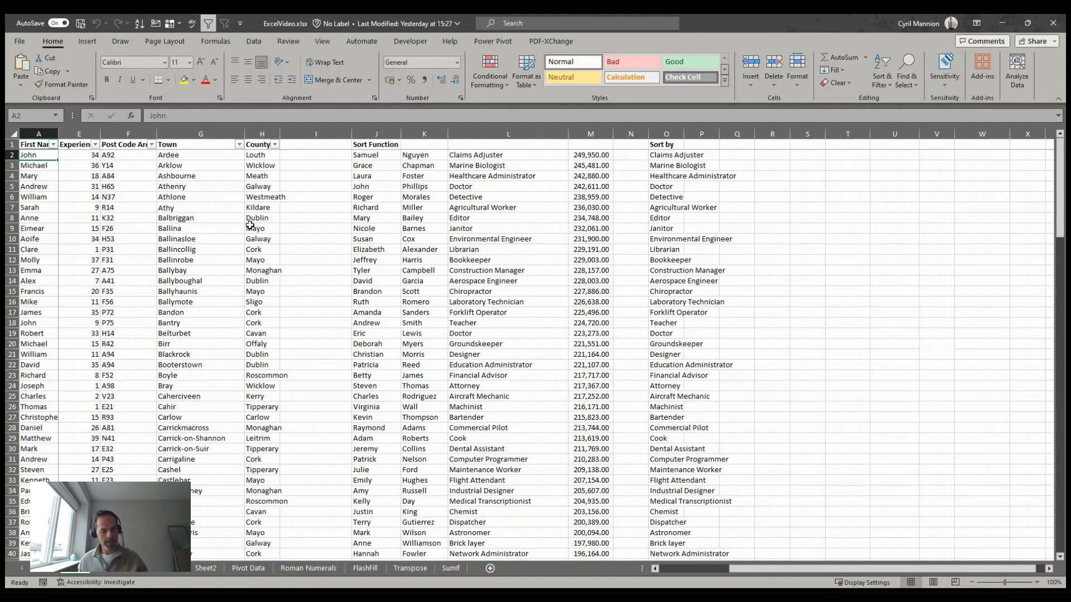
pyautogui.hotkey('ctrl', 's')
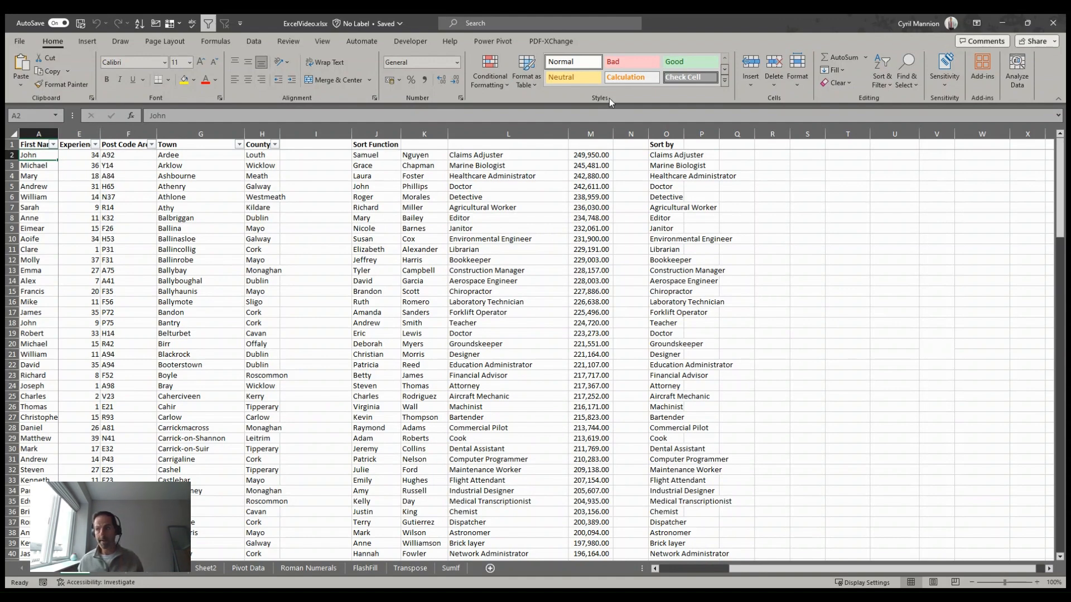
# Step: Try the Neutral and Good cell styles on the Experience value in E10, and restore the Normal style
pyautogui.click(580, 229)
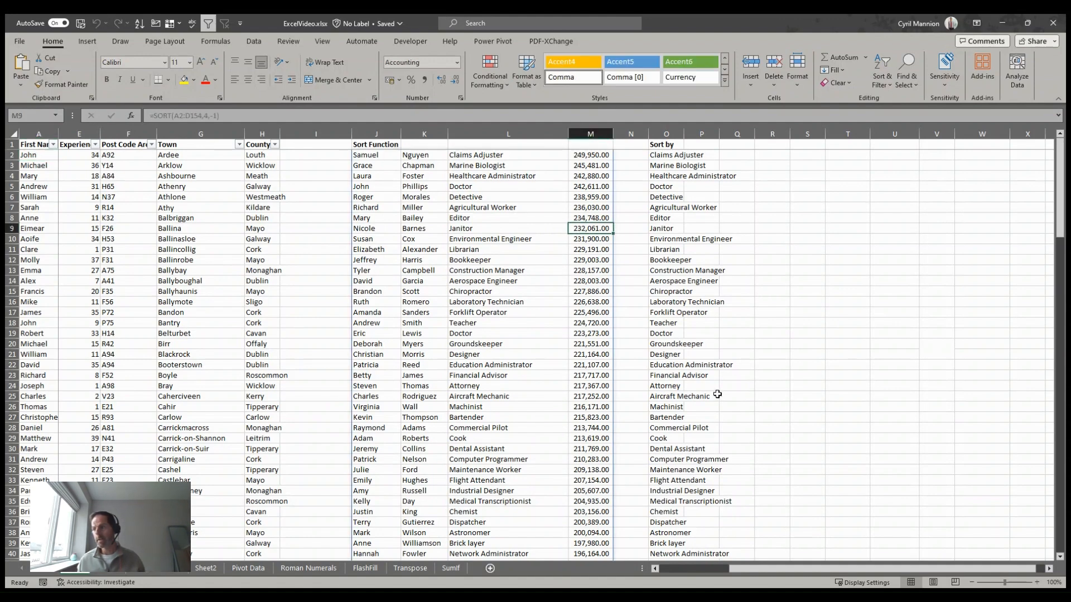
pyautogui.click(87, 241)
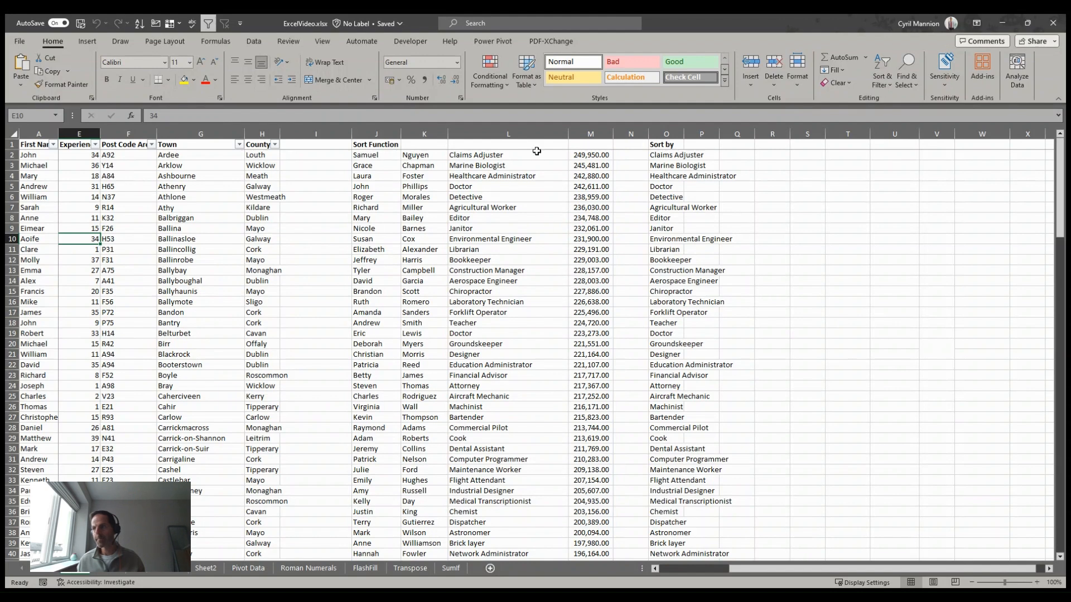
pyautogui.click(575, 81)
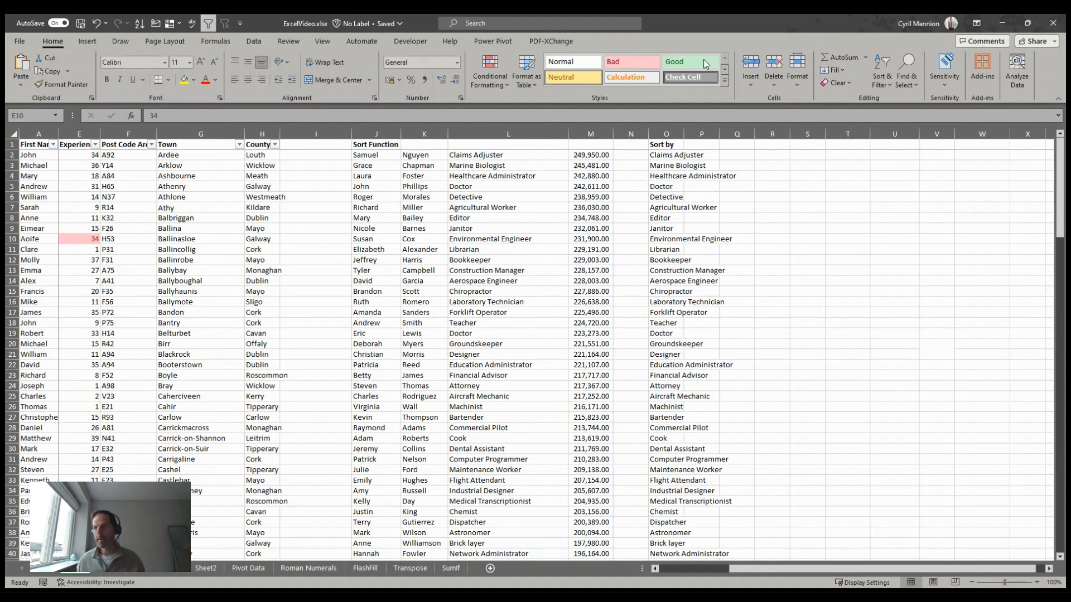
pyautogui.click(671, 62)
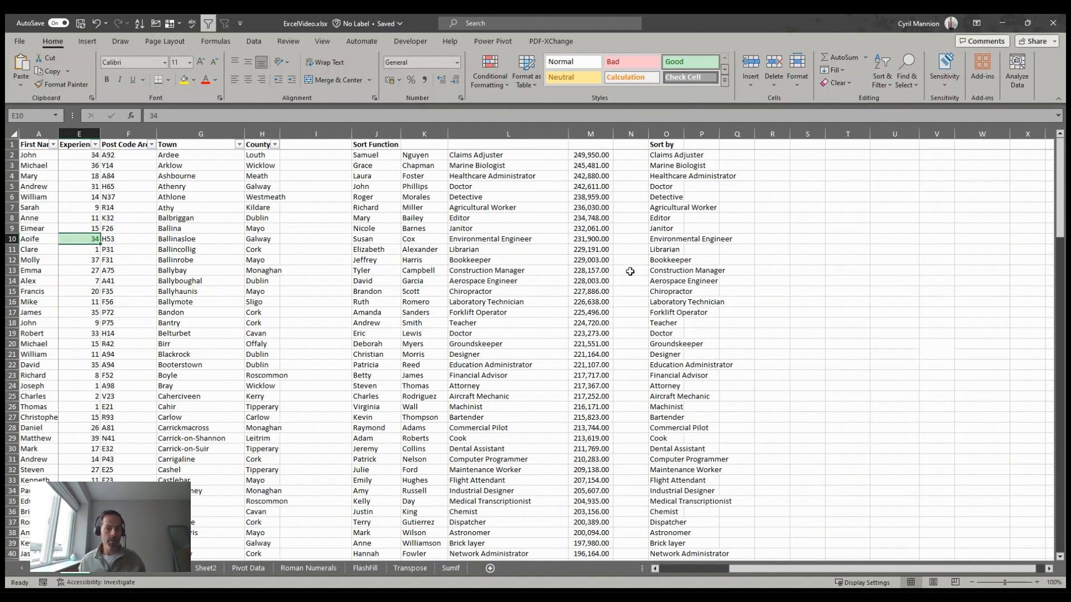
pyautogui.click(584, 67)
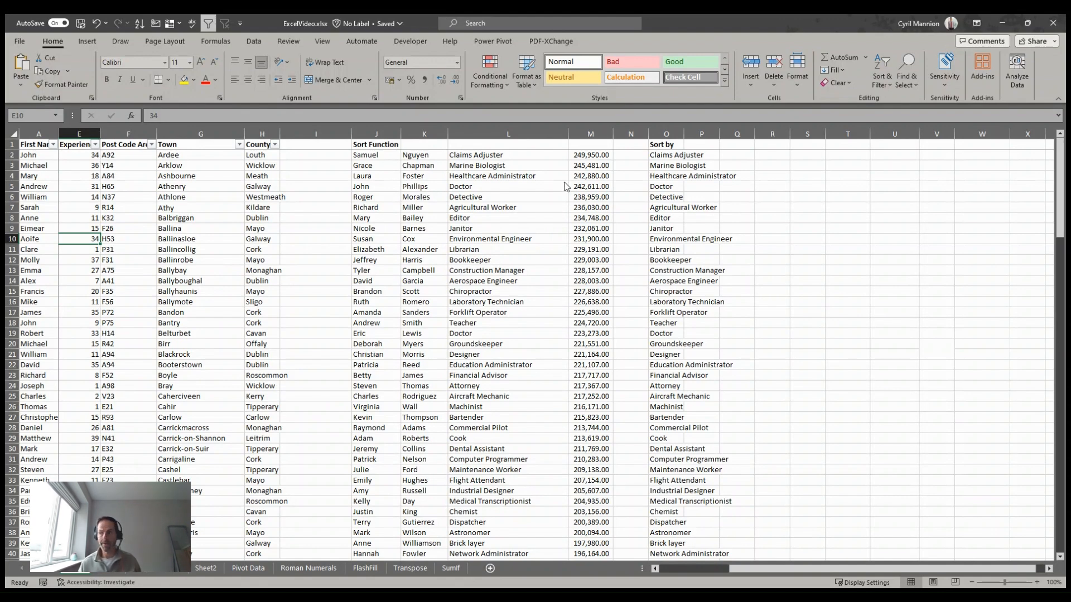
# Step: Try the Heading 2 cell style on cell E10 and undo it
pyautogui.hotkey('ctrl', 'shift', '.')
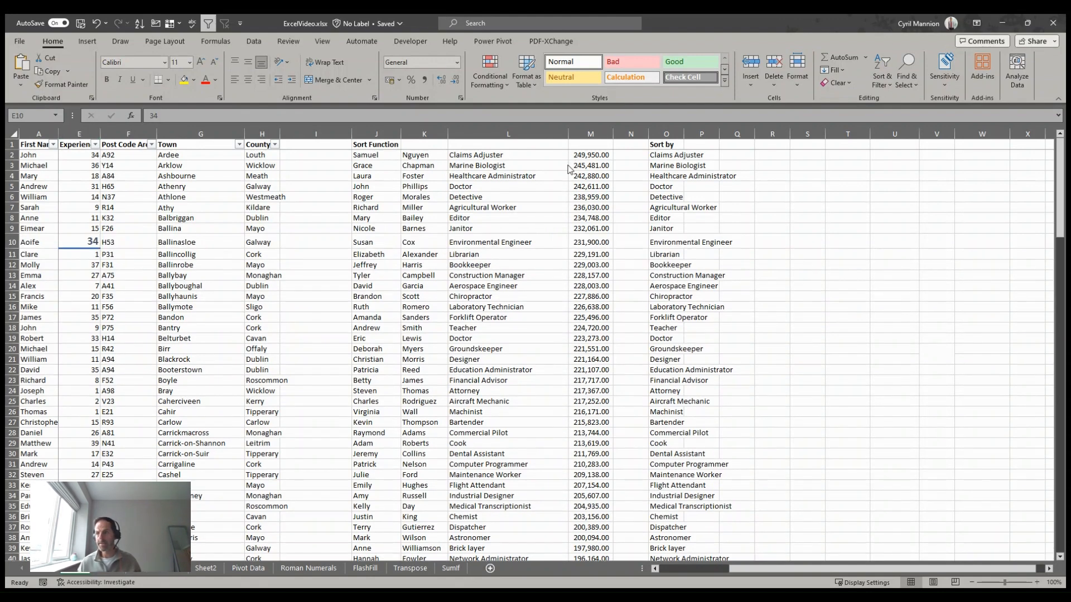
pyautogui.hotkey('ctrl', 'shift', ',')
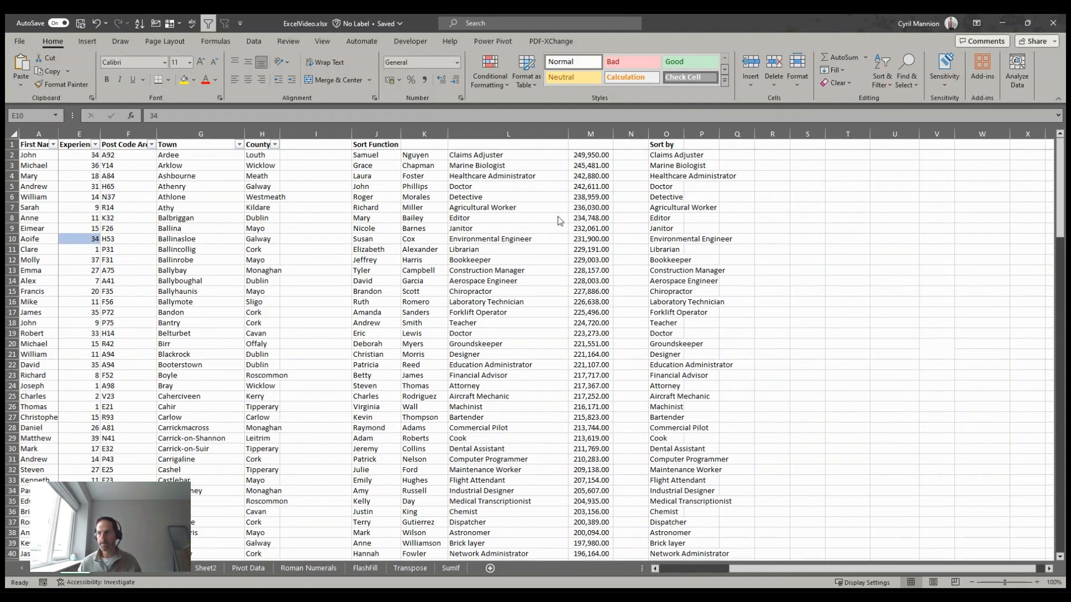
pyautogui.hotkey('ctrl', 'shift', '.')
pyautogui.hotkey('ctrl', 'shift', '.')
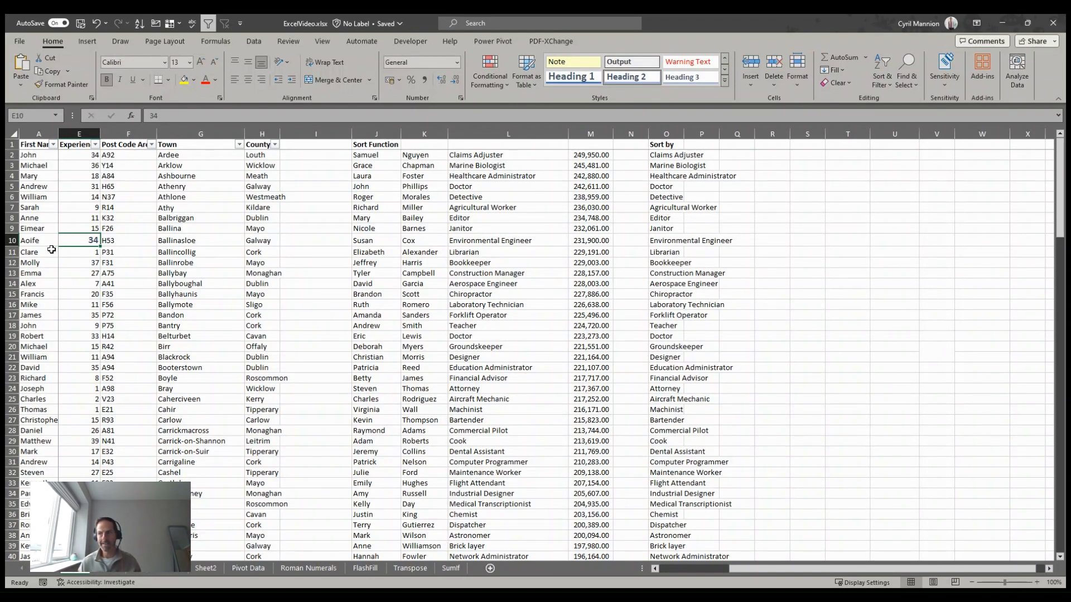
pyautogui.click(96, 25)
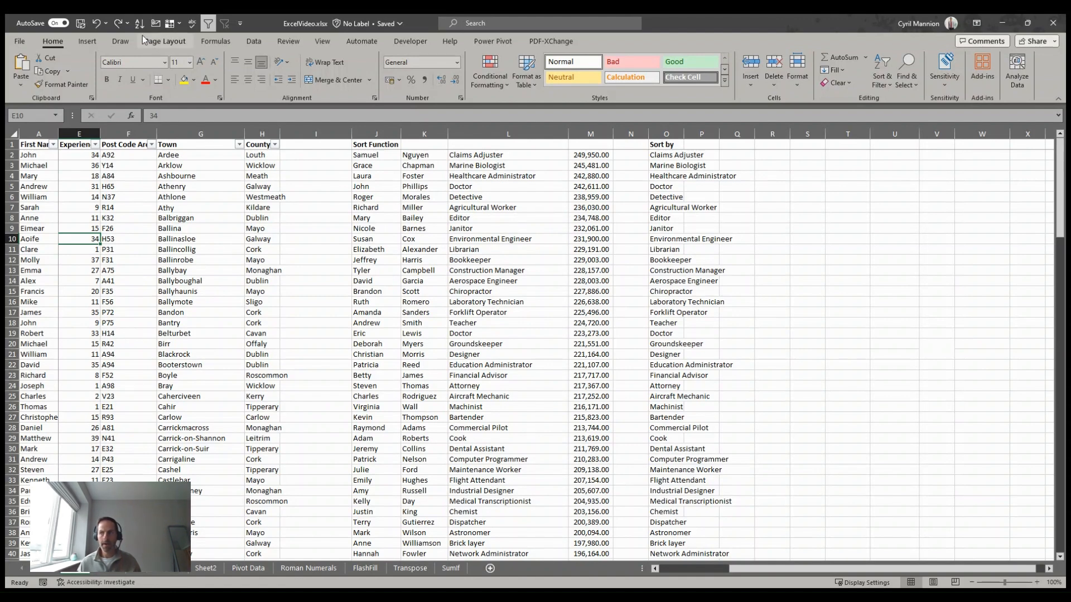
# Step: Try the Total cell style on cell E10, check it from another cell, and undo it
pyautogui.click(725, 81)
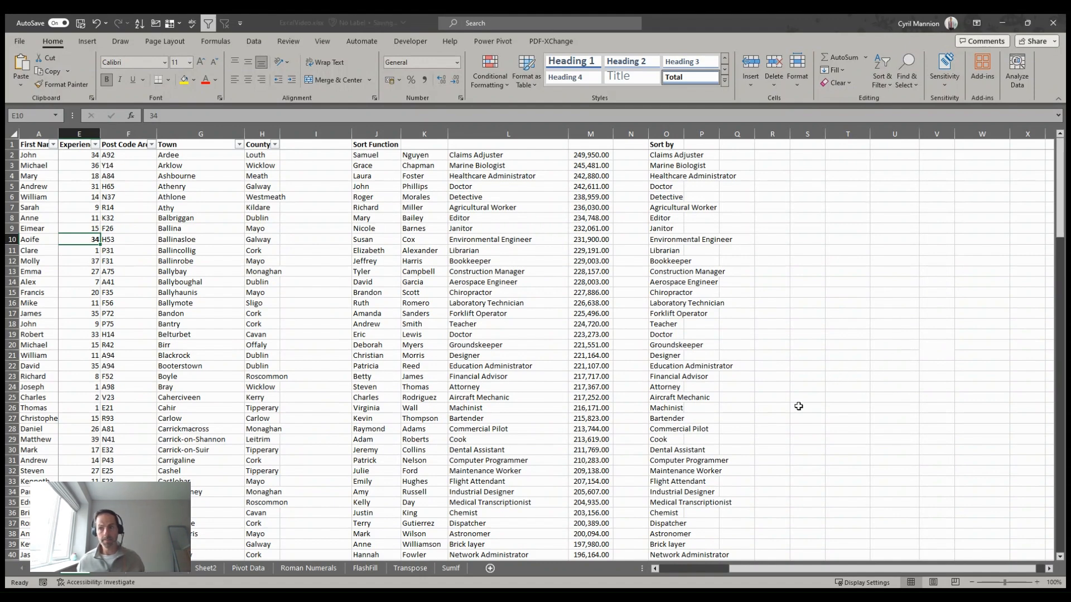
pyautogui.click(180, 311)
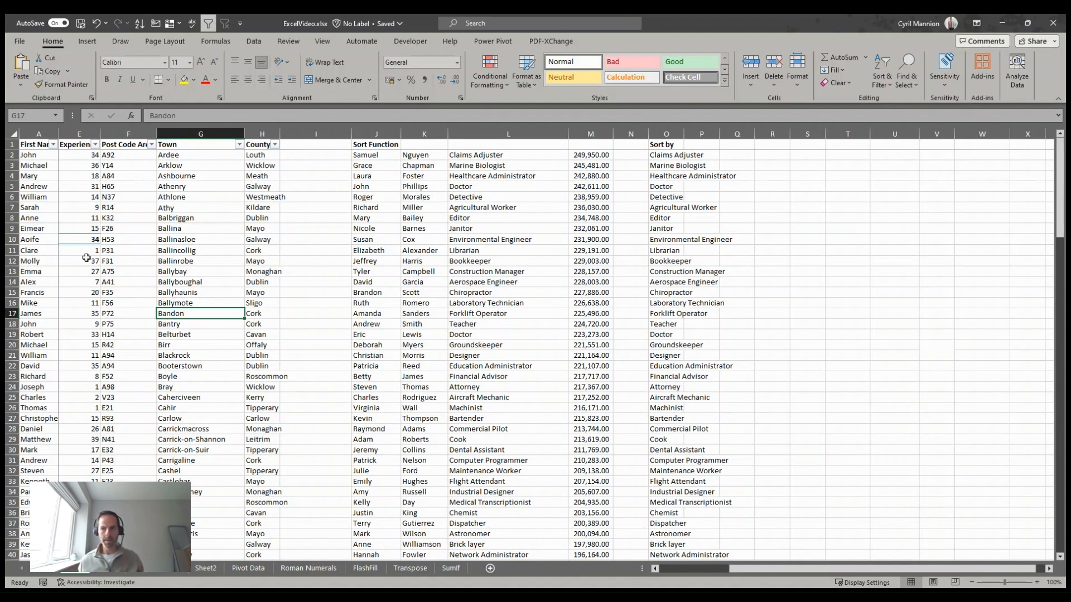
pyautogui.click(96, 22)
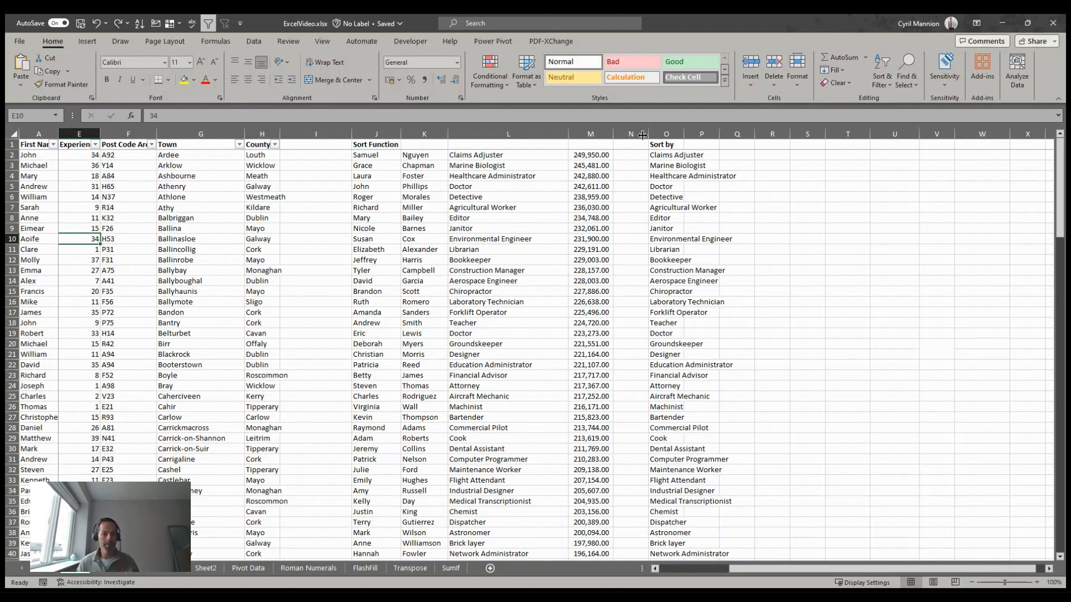
# Step: Insert a blank row above row 13 and undo the insertion
pyautogui.click(424, 271)
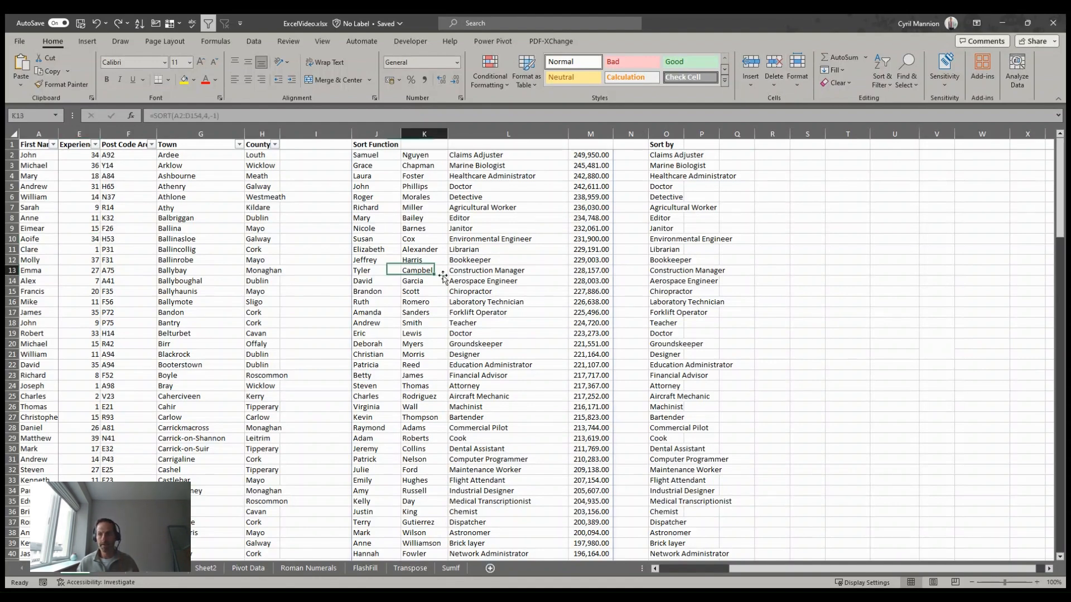
pyautogui.click(13, 260)
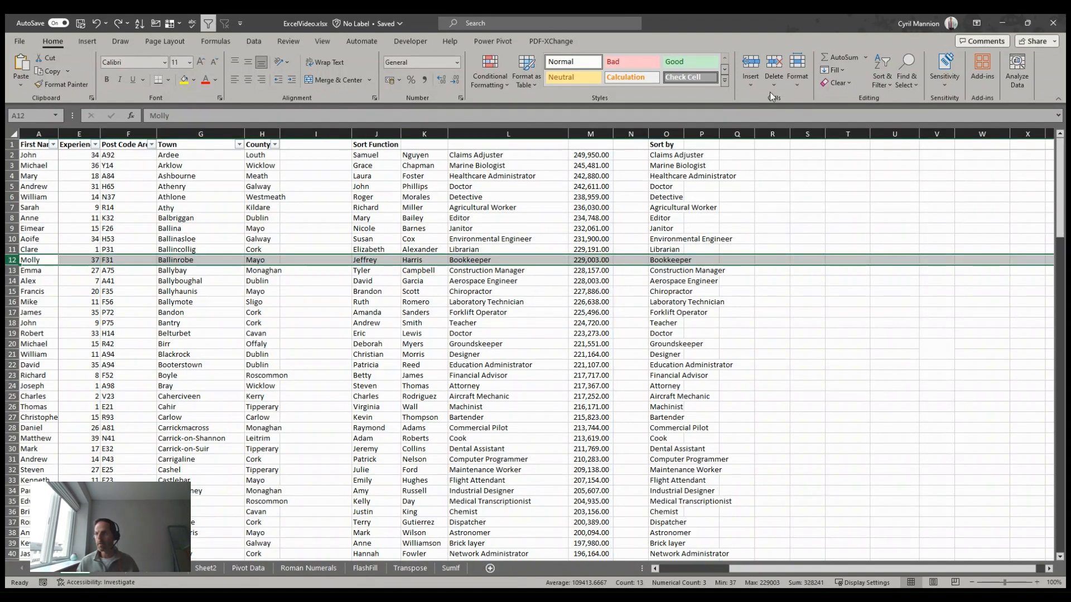
pyautogui.click(590, 312)
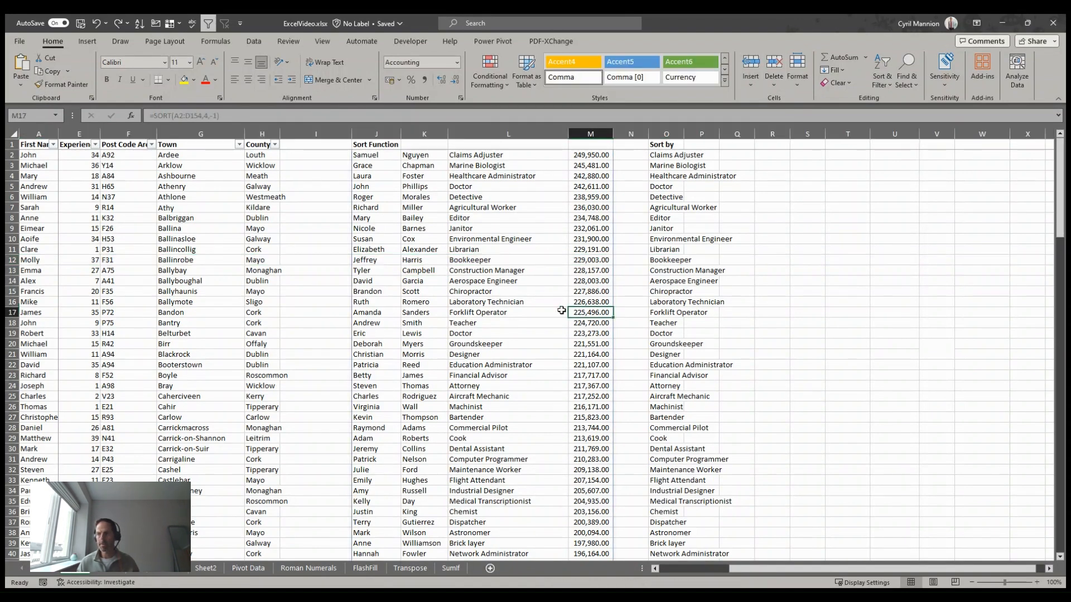
pyautogui.click(11, 270)
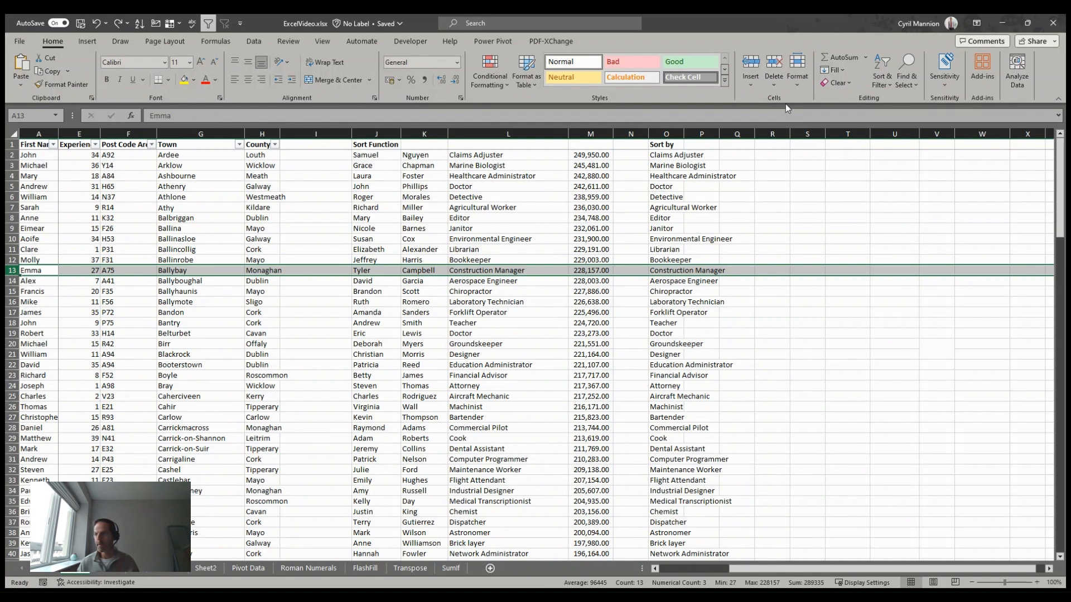
pyautogui.click(750, 66)
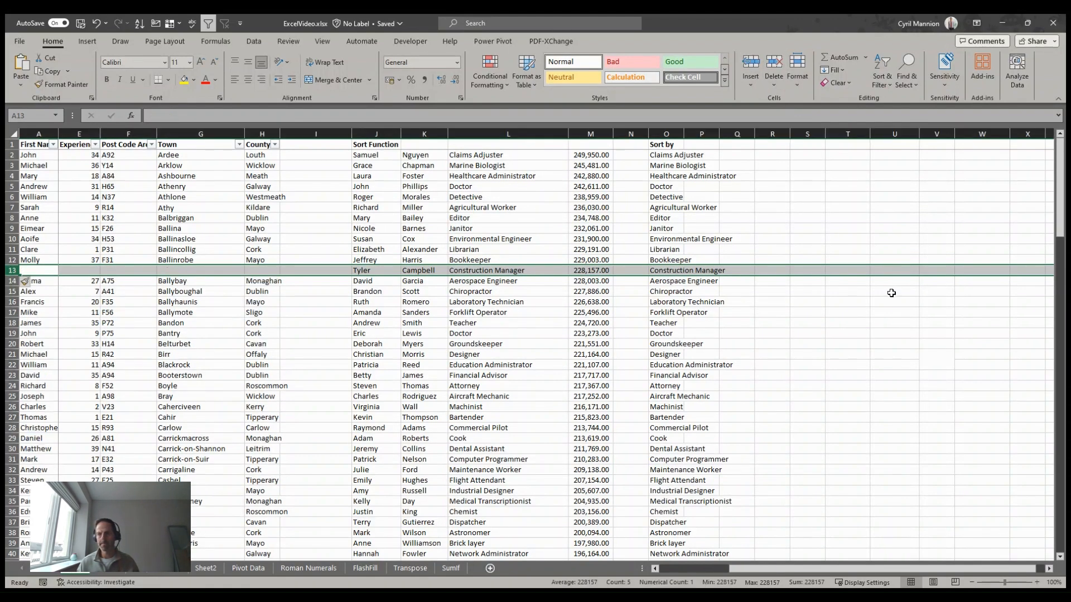
pyautogui.click(50, 281)
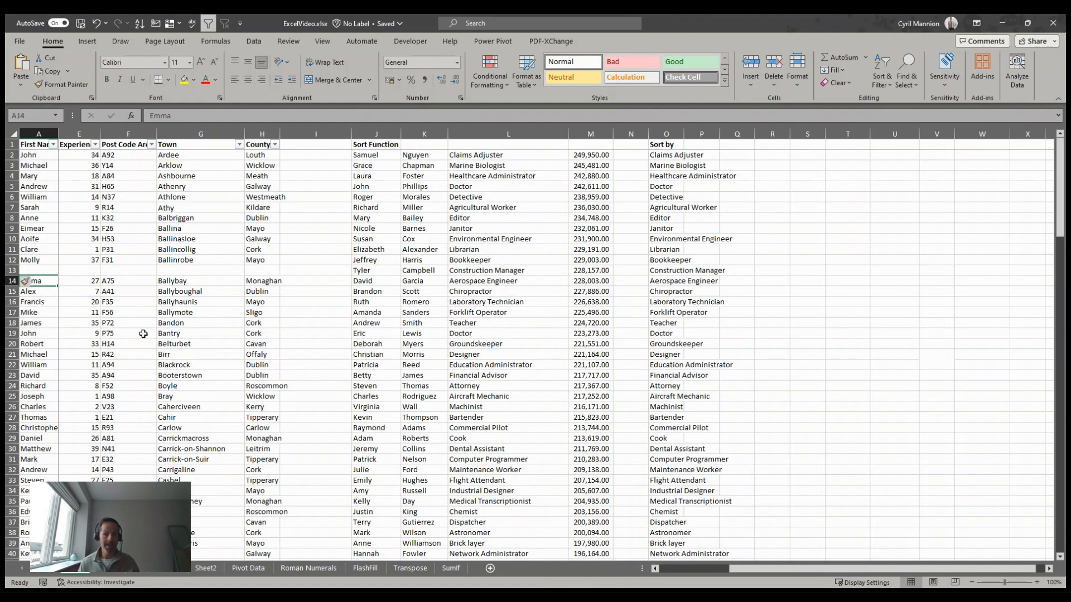
pyautogui.click(96, 23)
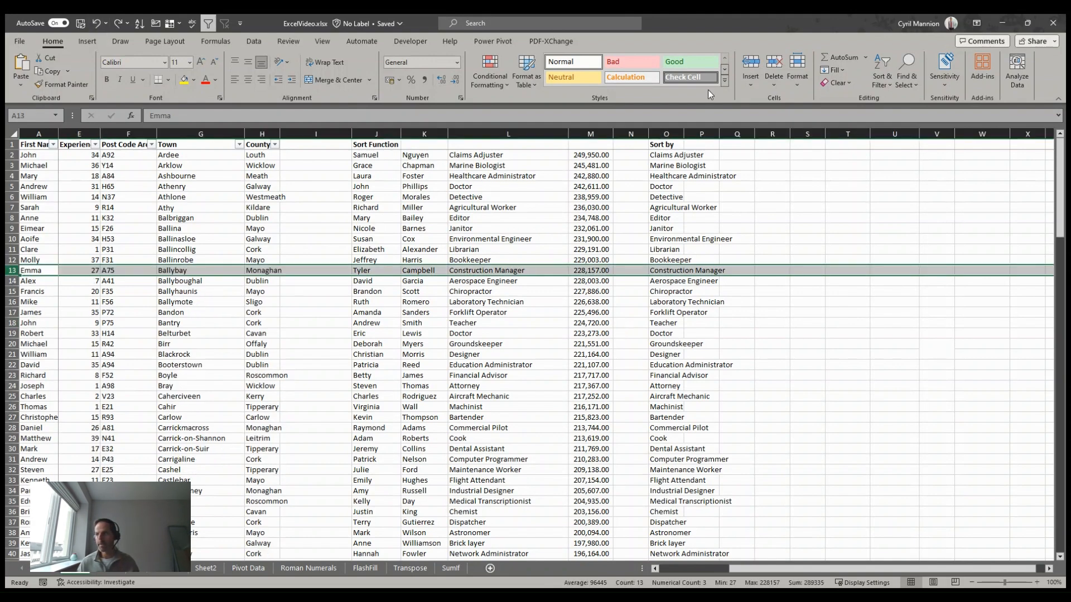
# Step: Insert a blank sheet row at row 13 again and delete that row
pyautogui.click(749, 64)
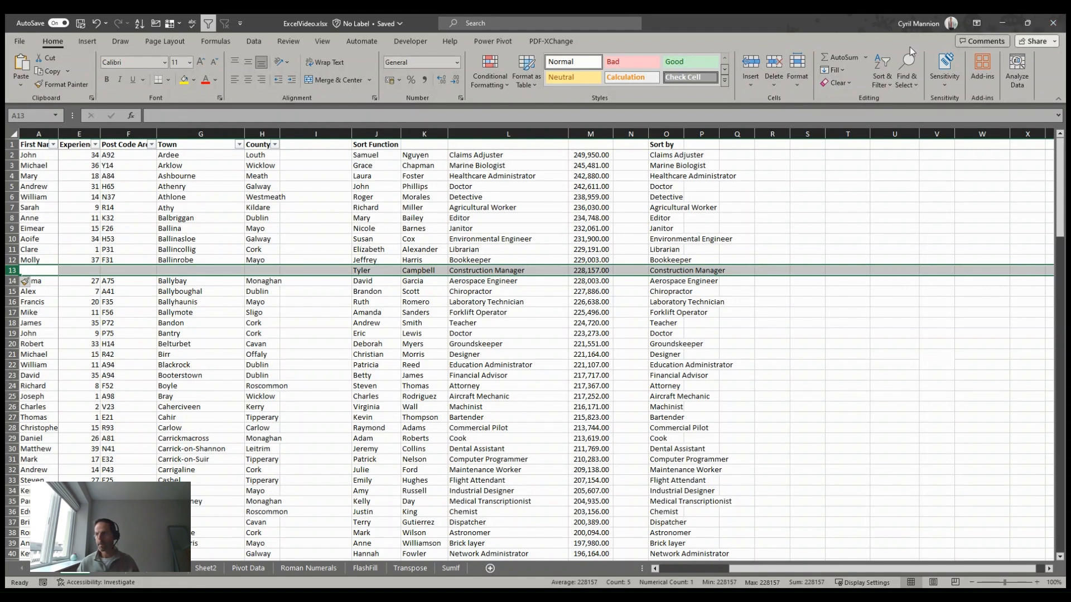
pyautogui.click(775, 64)
pyautogui.click(736, 302)
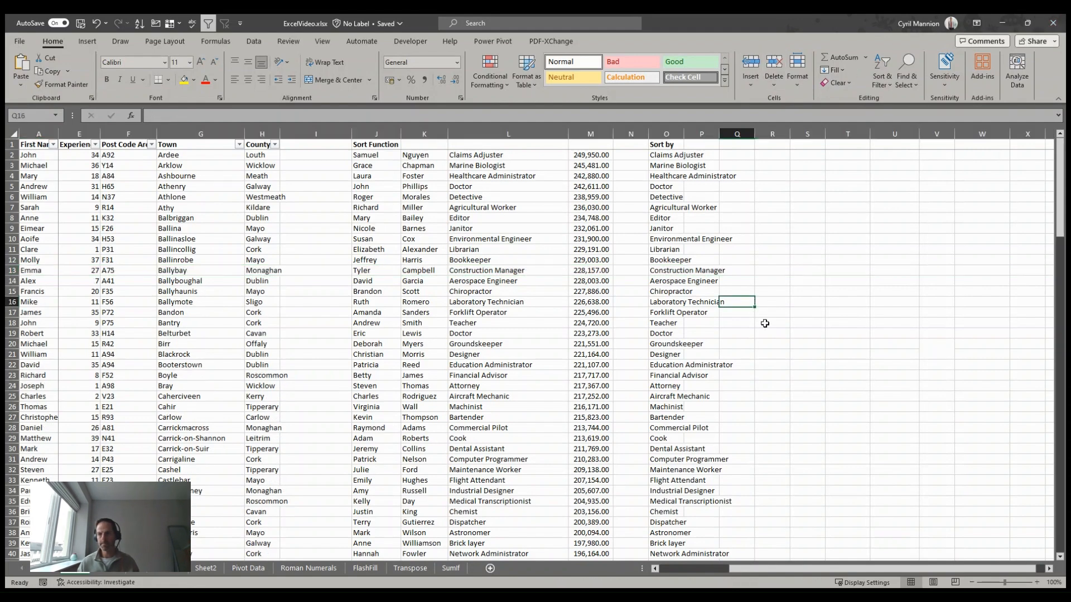
# Step: Insert a single blank cell at A14, shifting the First Name column down, and delete that cell
pyautogui.click(136, 304)
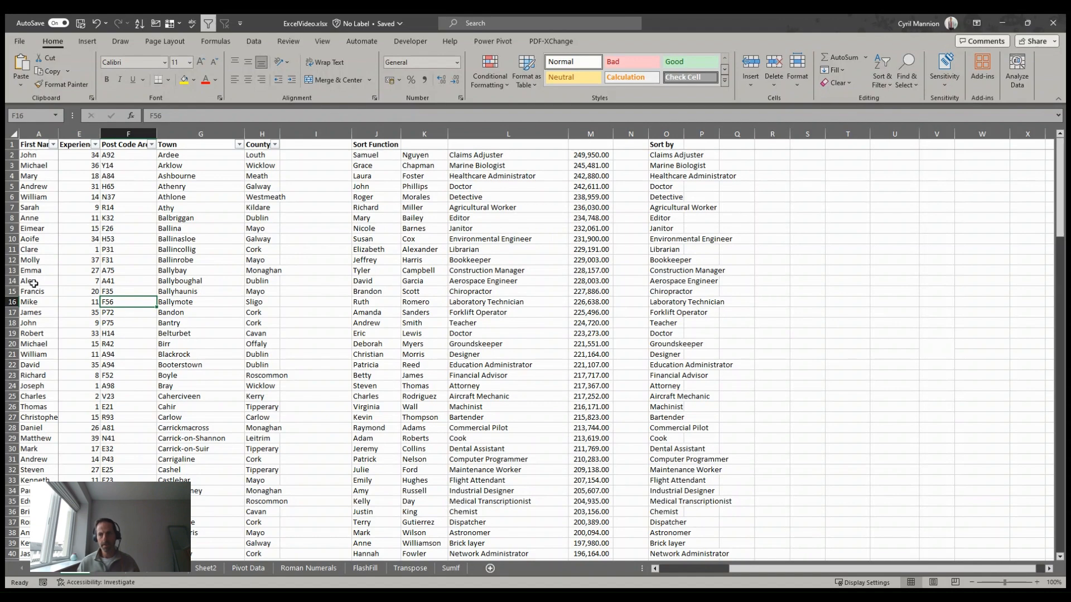
pyautogui.click(42, 283)
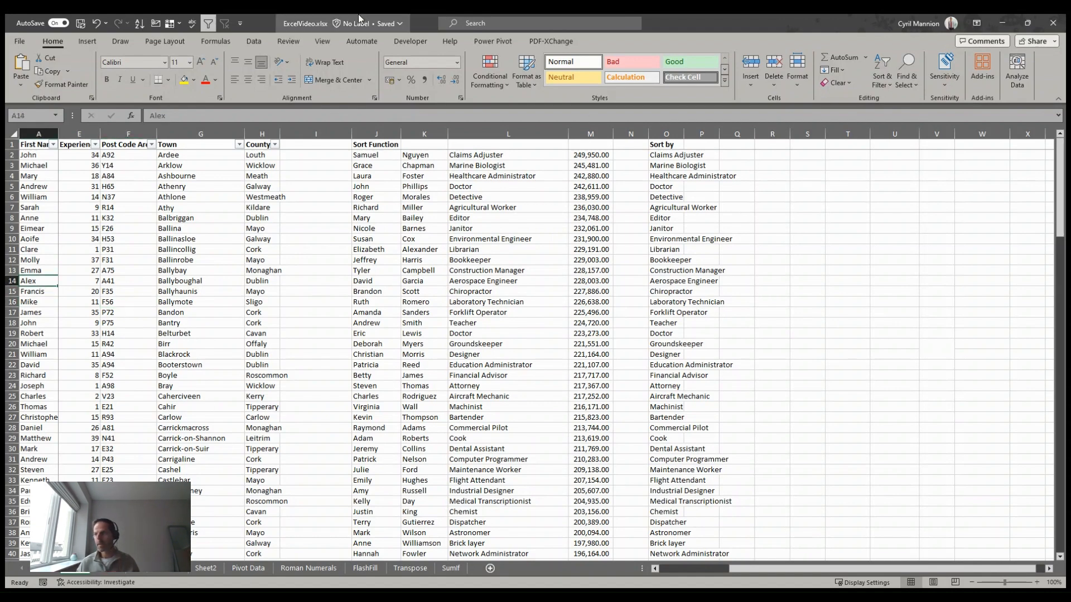
pyautogui.click(751, 63)
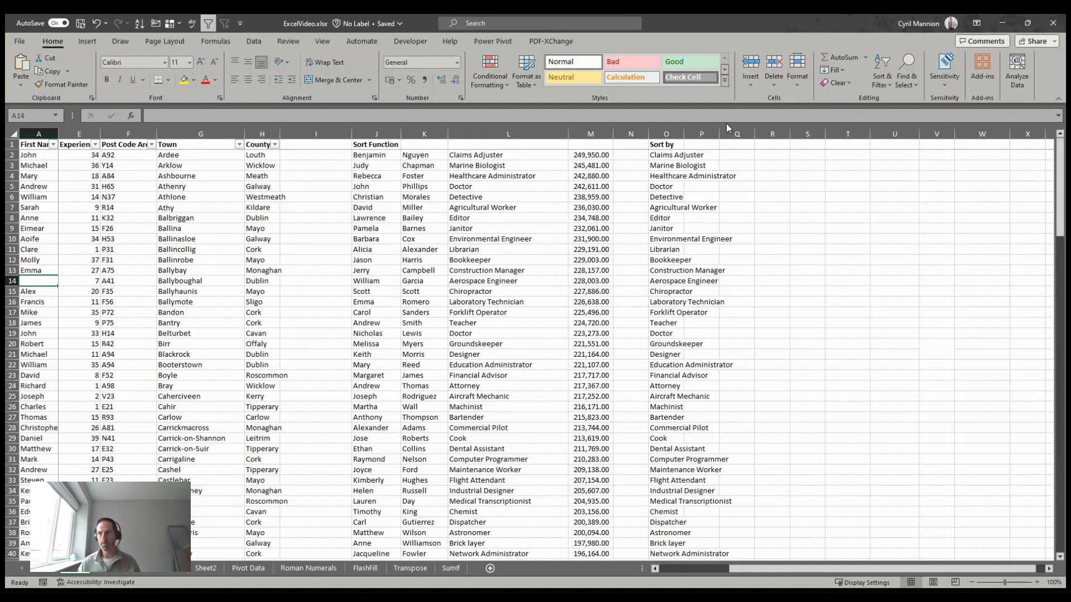
pyautogui.click(780, 66)
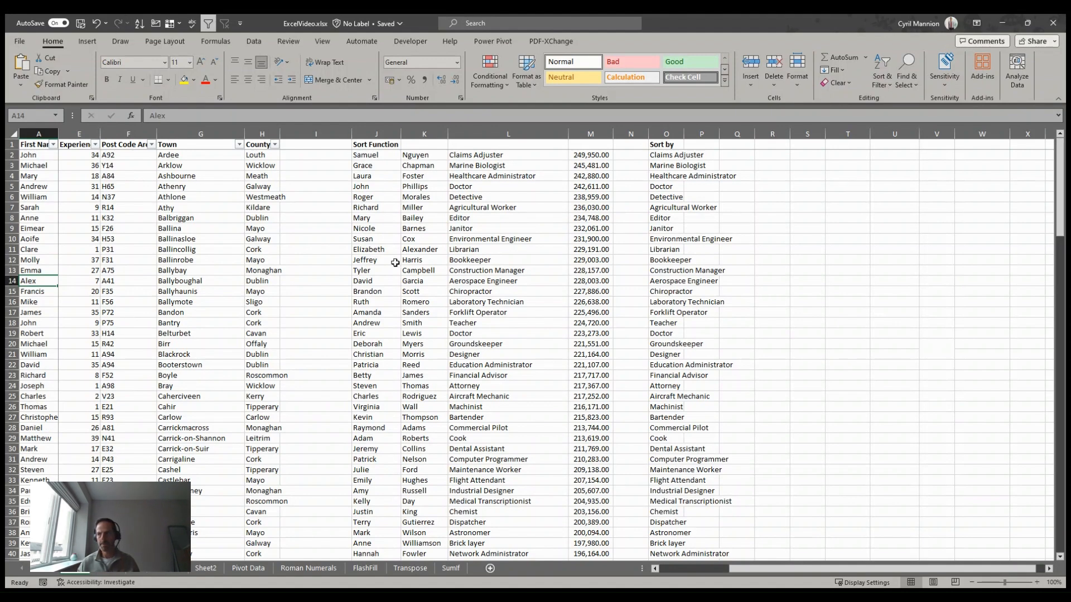
# Step: Jump from cell E25 to the last filled row of the Experience column
pyautogui.click(366, 270)
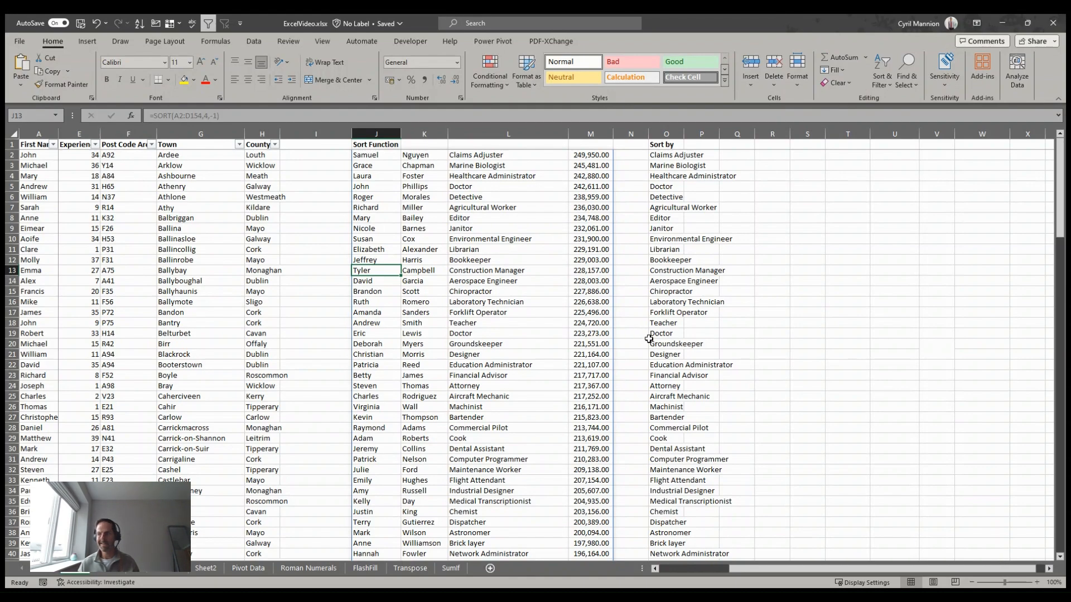
pyautogui.click(72, 396)
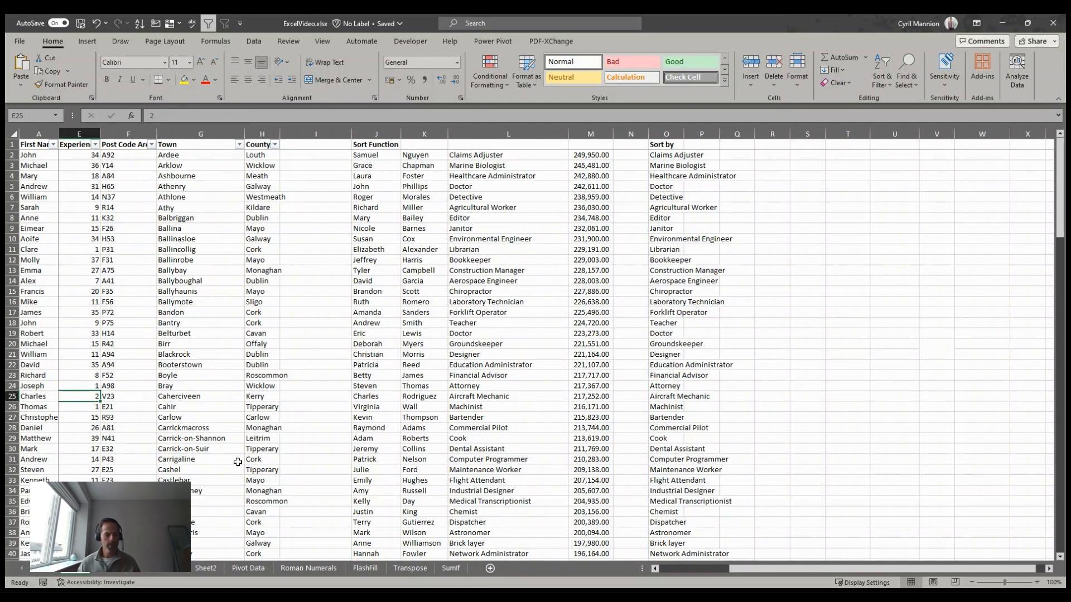
pyautogui.hotkey('ctrl', 'Down')
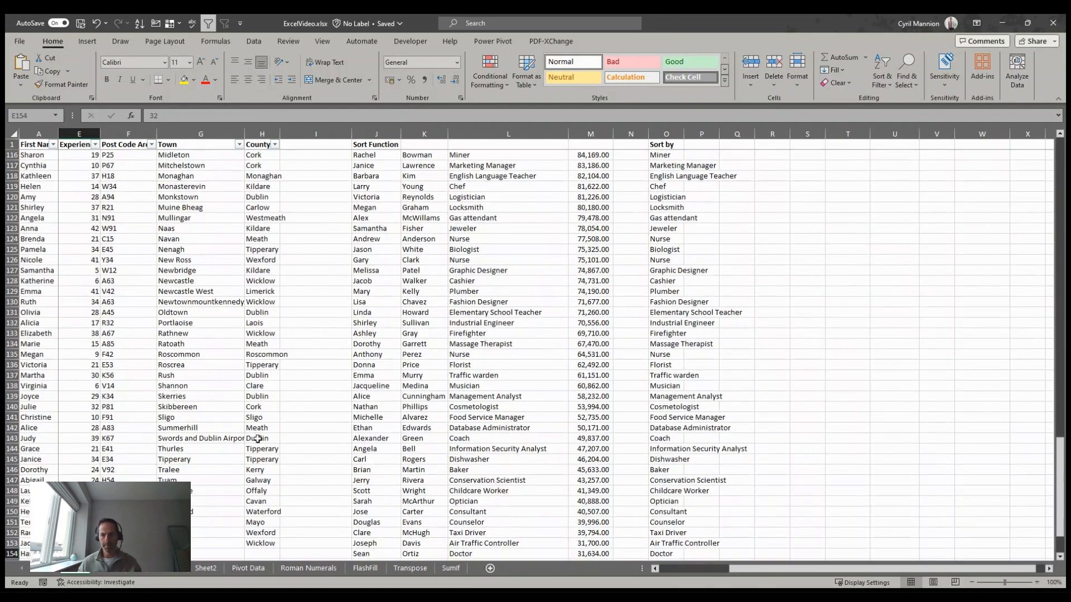
# Step: Total the Experience column in cell E155 with AutoSum over E2:E154
pyautogui.hotkey('ctrl', 'Down')
pyautogui.press('Down')
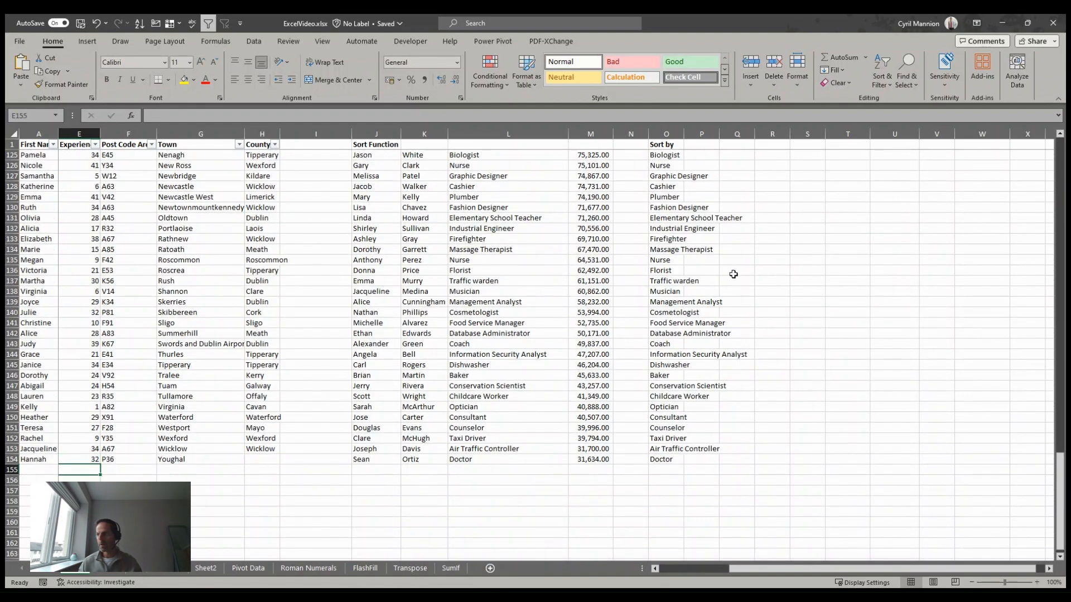
pyautogui.click(841, 59)
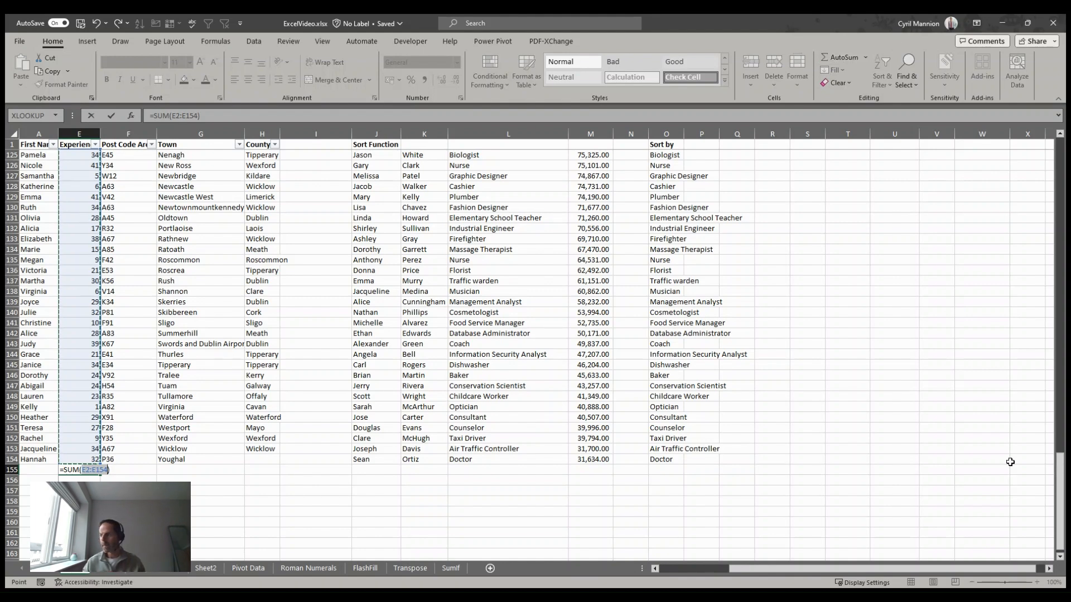
pyautogui.moveTo(1053, 469); pyautogui.dragTo(1045, 141)
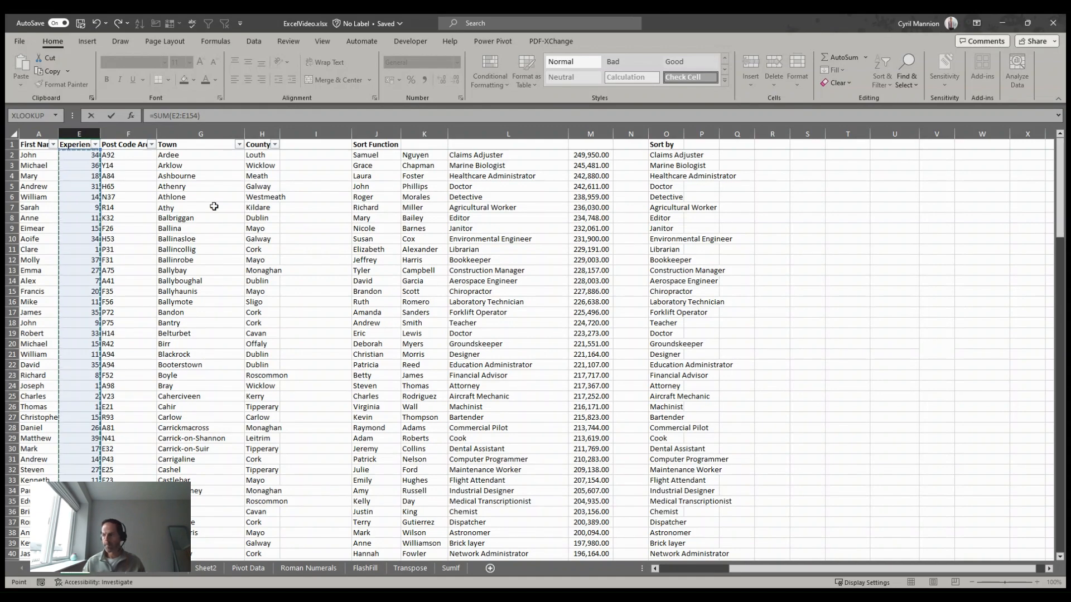
pyautogui.click(1062, 427)
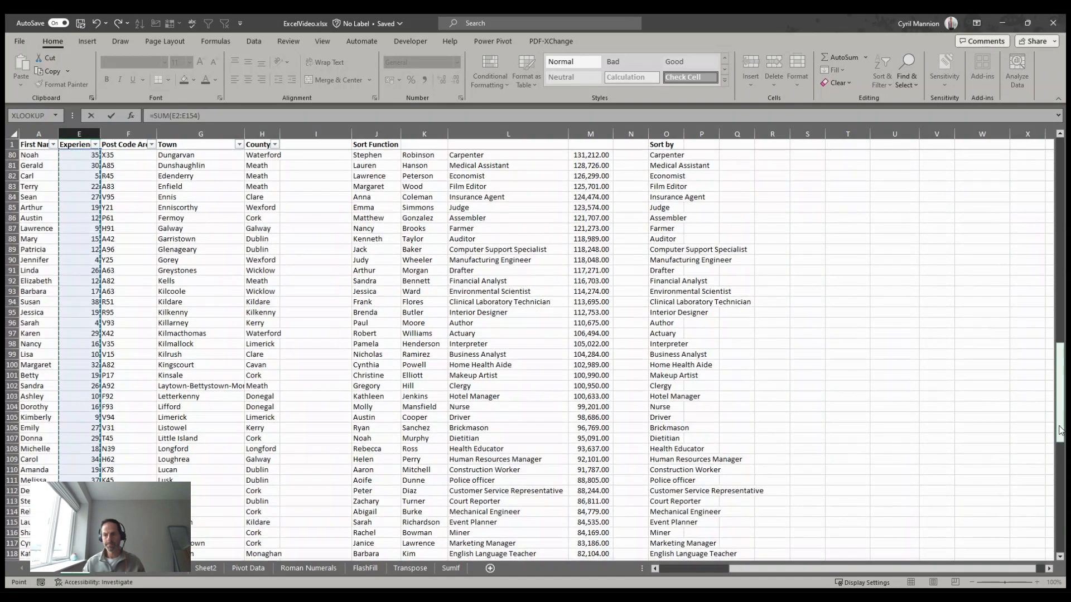
pyautogui.moveTo(1062, 427); pyautogui.dragTo(1061, 535)
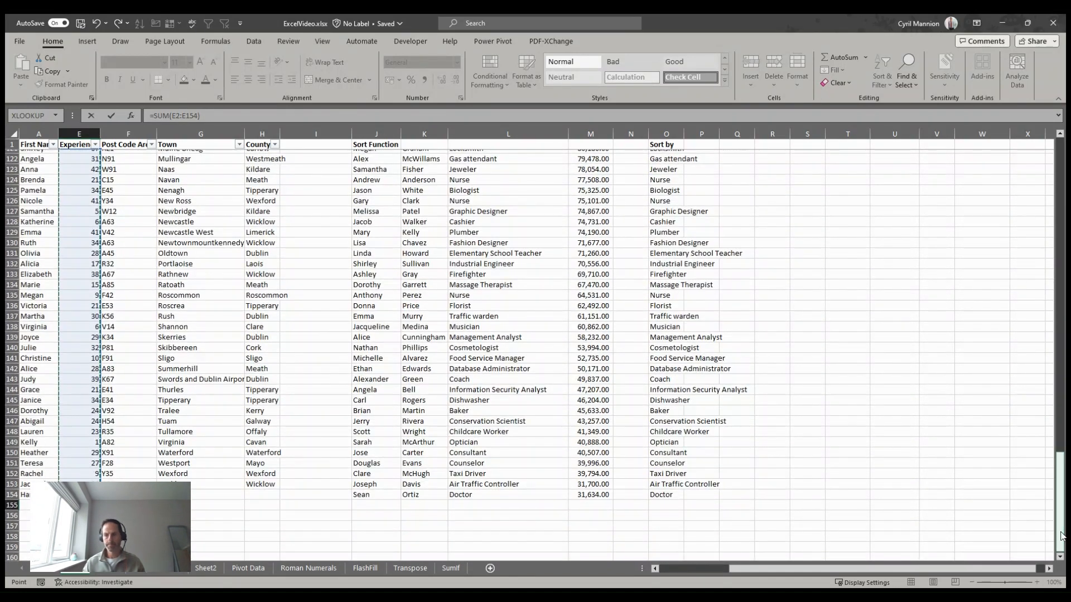
pyautogui.press('Return')
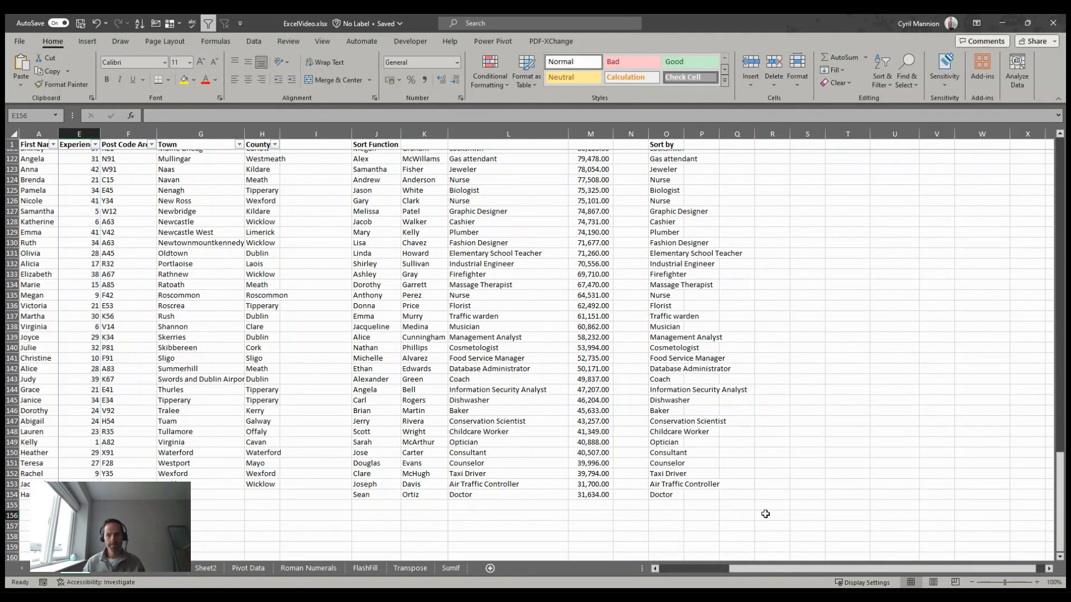
# Step: Edit the sum formula in cell E155 so that its range is E2:E150
pyautogui.press('Up')
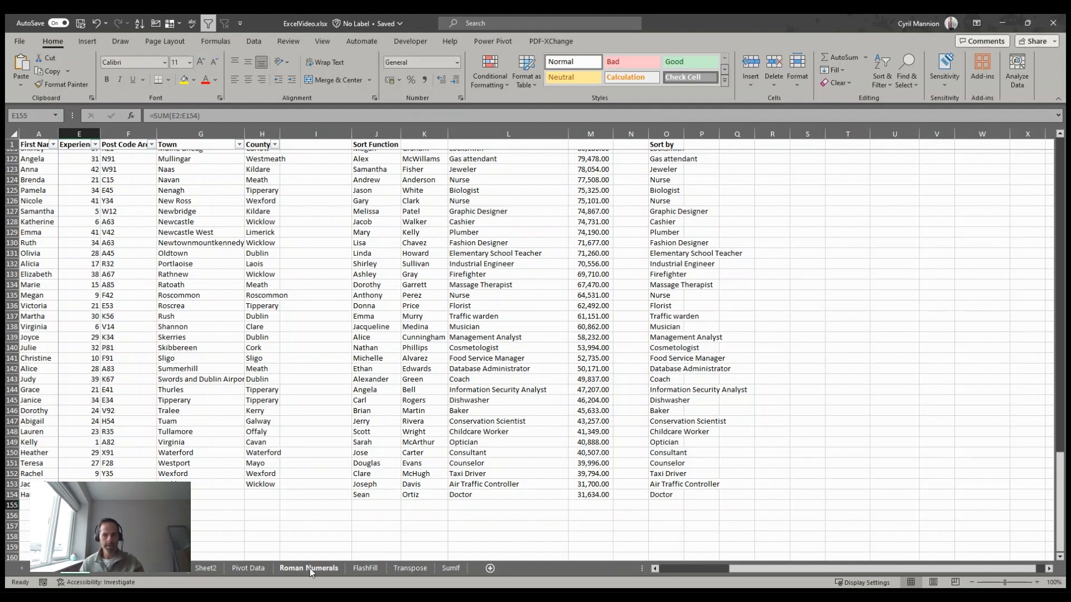
pyautogui.click(210, 117)
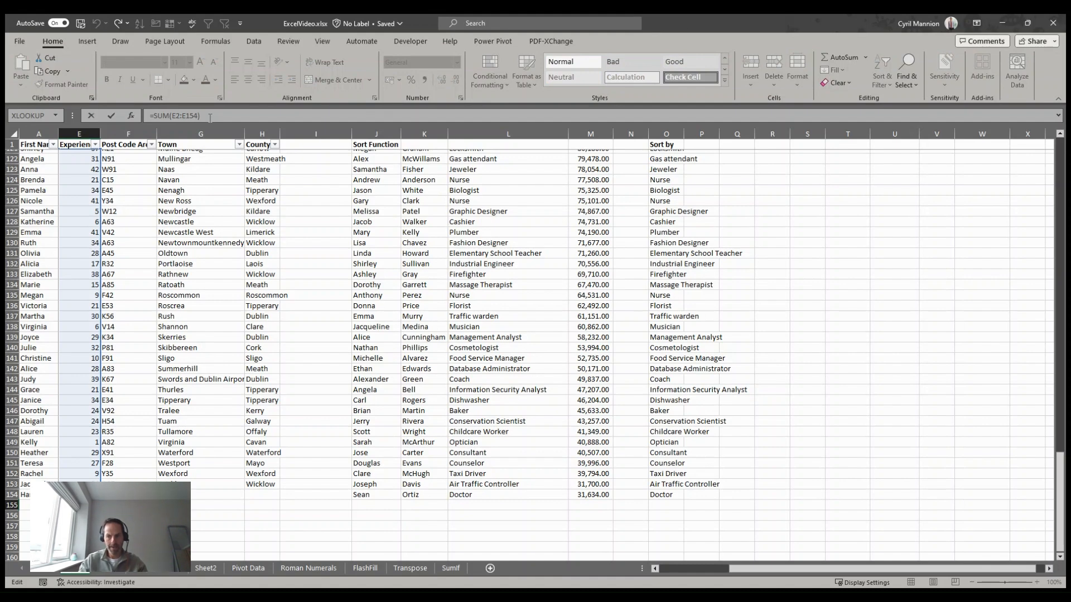
pyautogui.press('BackSpace')
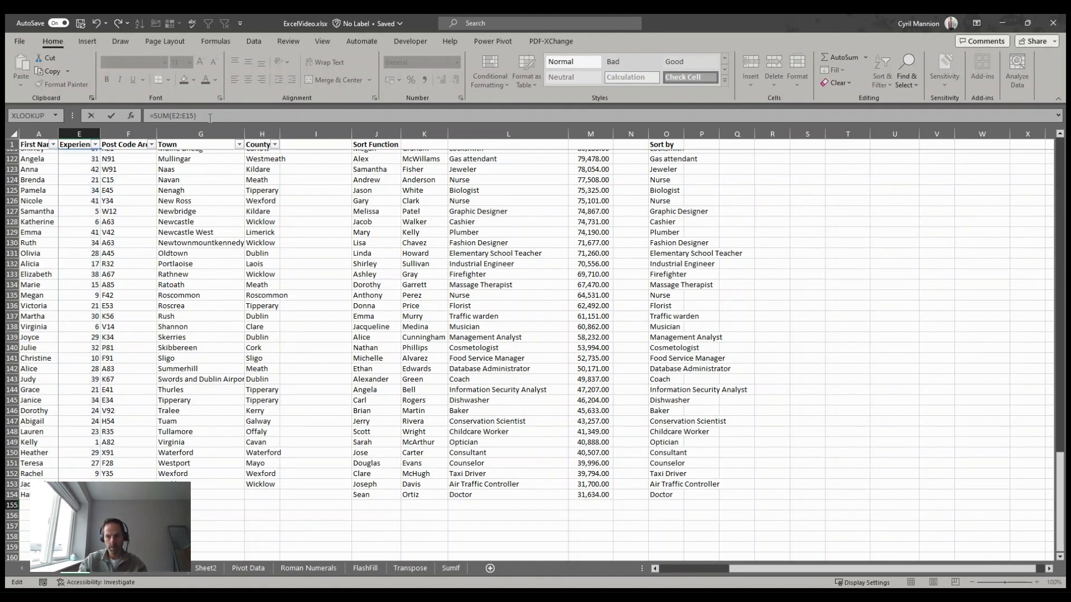
pyautogui.write('0')
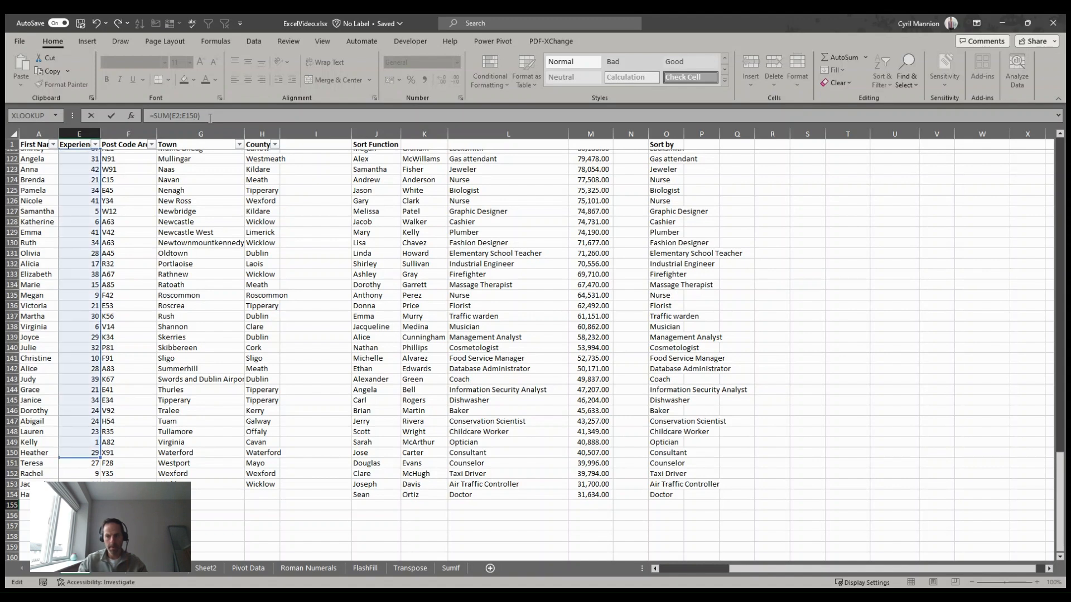
pyautogui.press('Return')
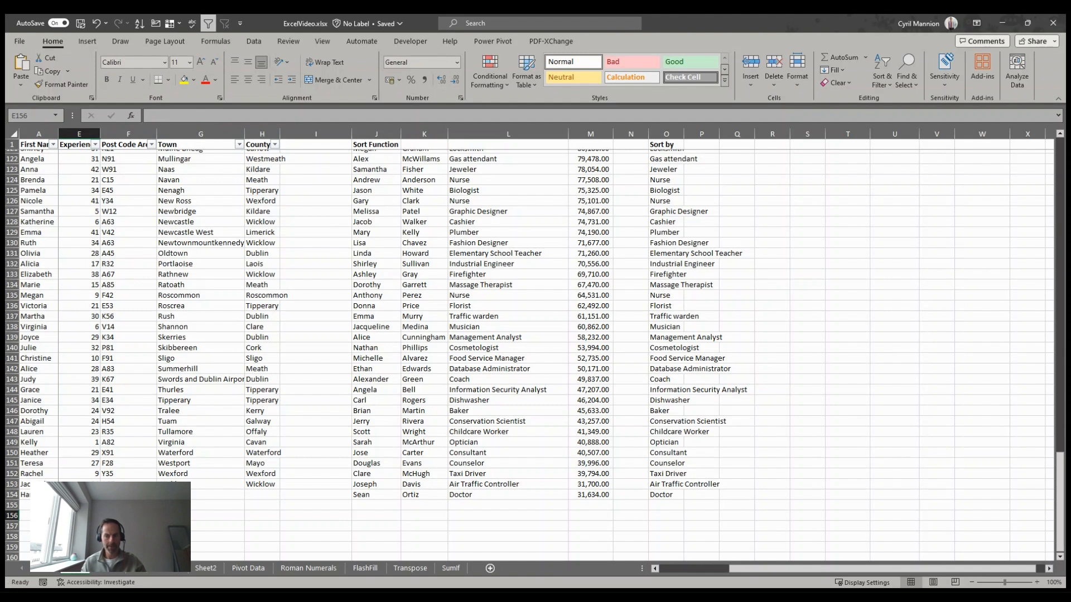
# Step: Delete the sum formula from cell E155 below the Experience column
pyautogui.click(79, 506)
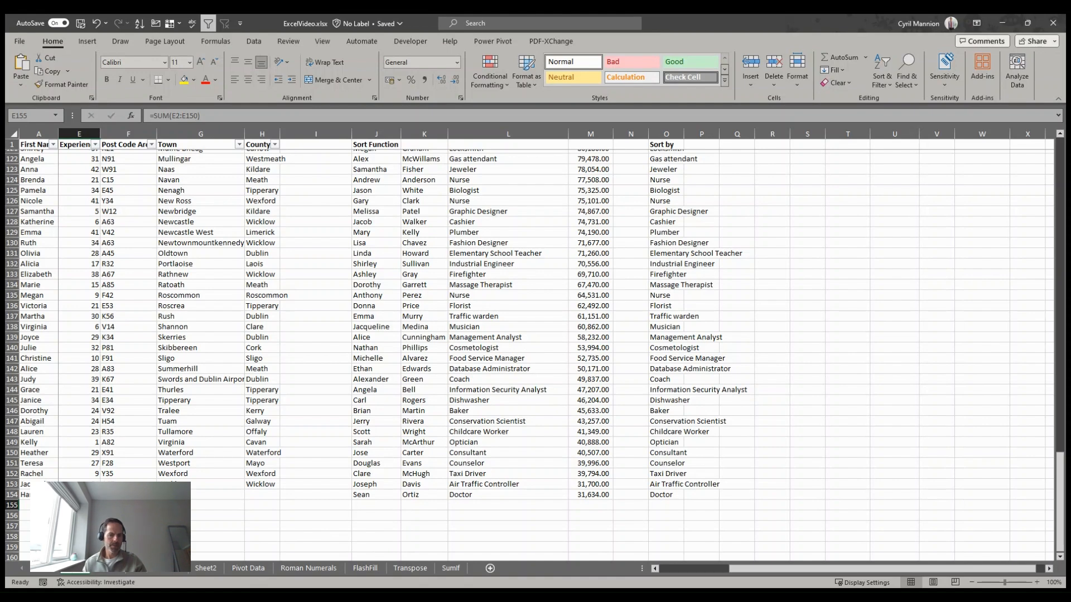
pyautogui.click(218, 515)
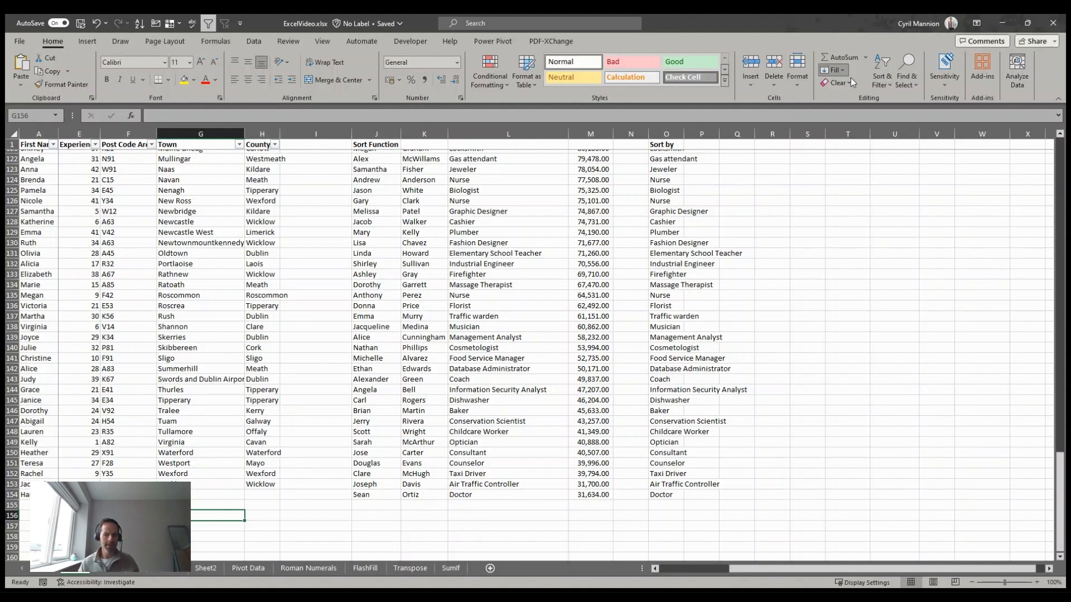
pyautogui.click(79, 505)
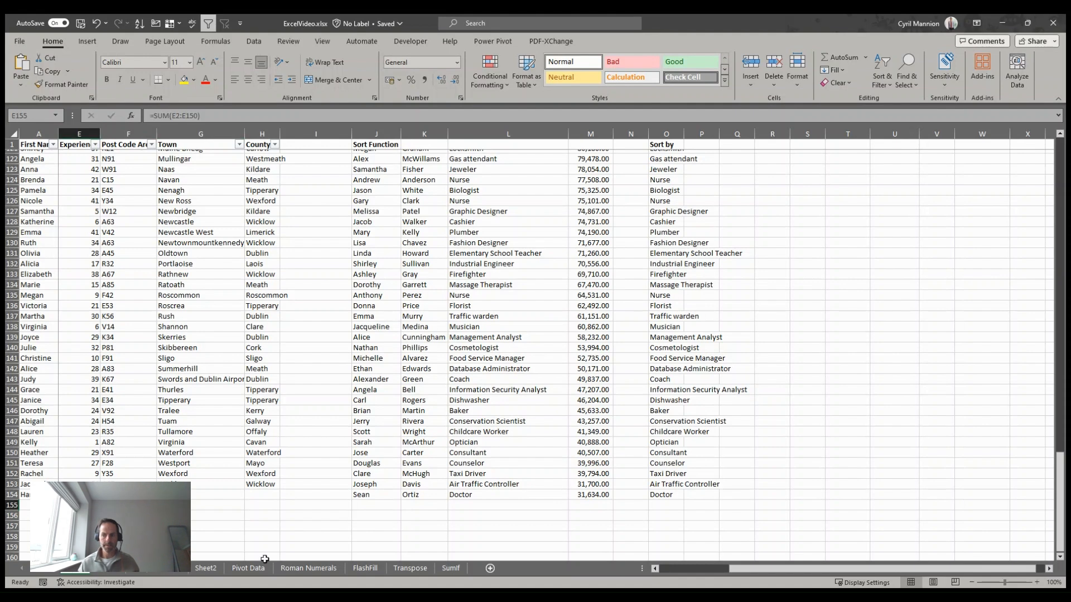
pyautogui.press('Delete')
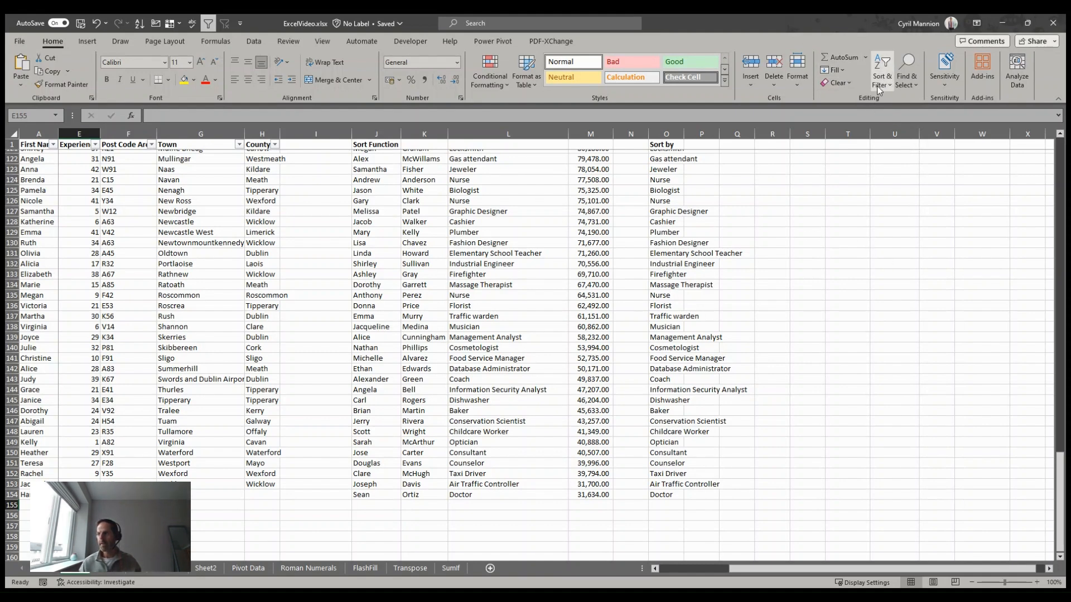
# Step: Remove the filters from the header row and apply them again with Post Code Area (F1) selected
pyautogui.click(82, 202)
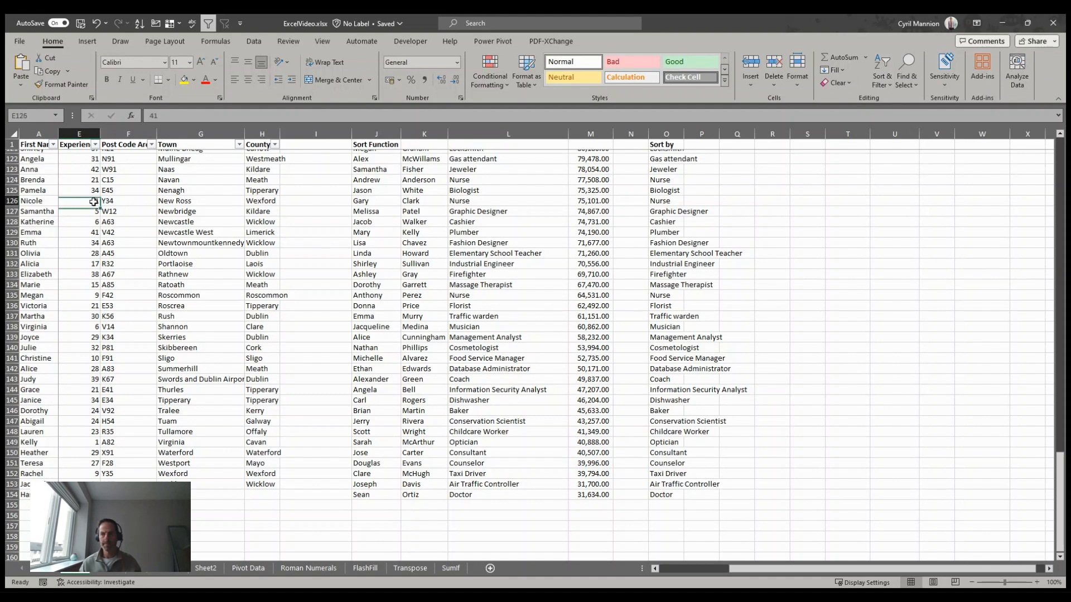
pyautogui.click(129, 135)
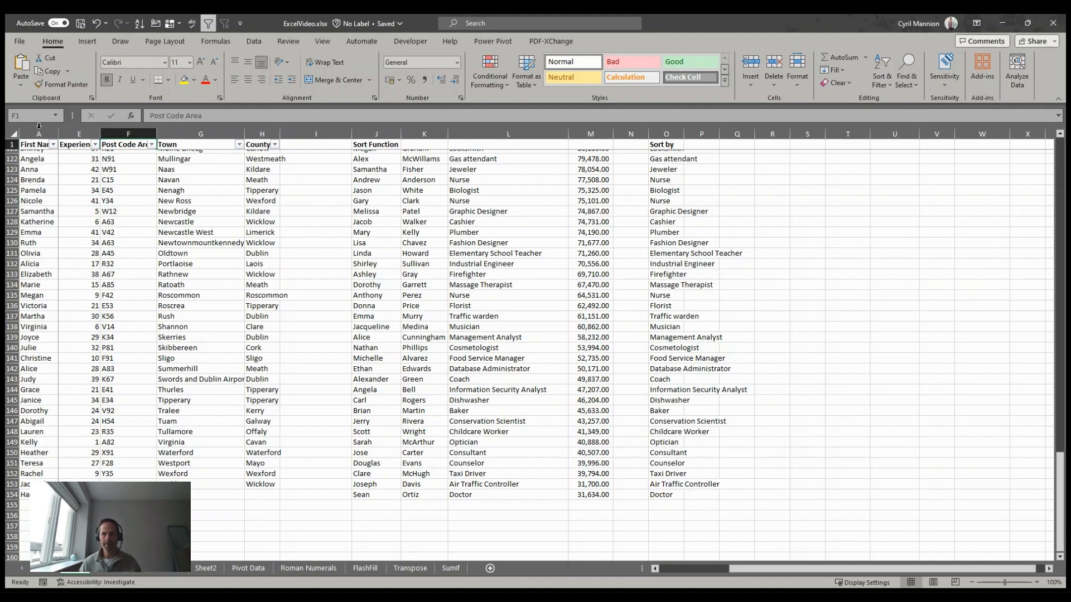
pyautogui.click(206, 24)
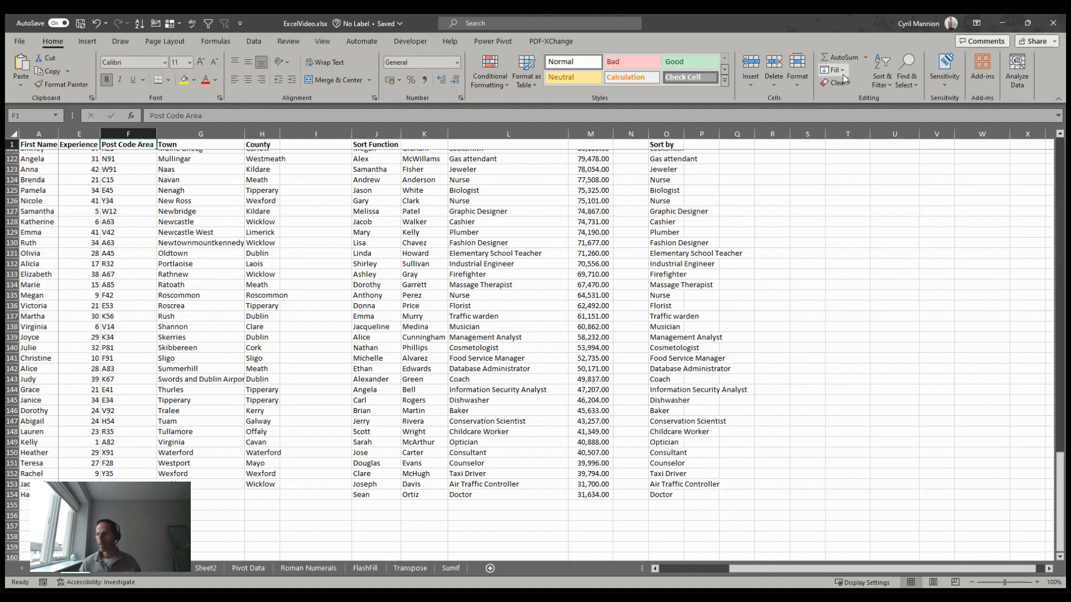
pyautogui.click(887, 83)
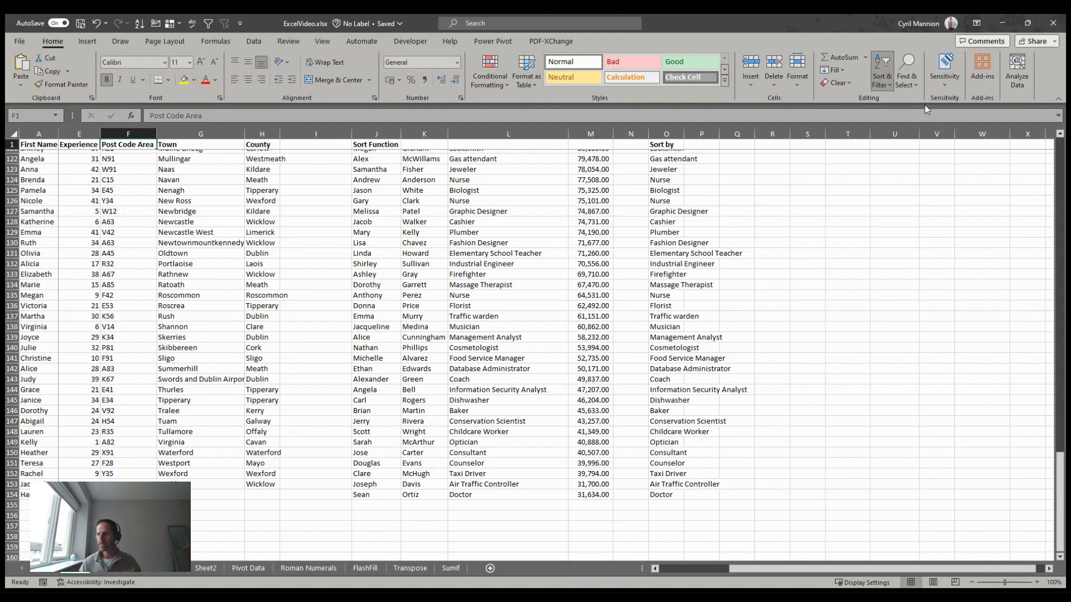
pyautogui.click(908, 151)
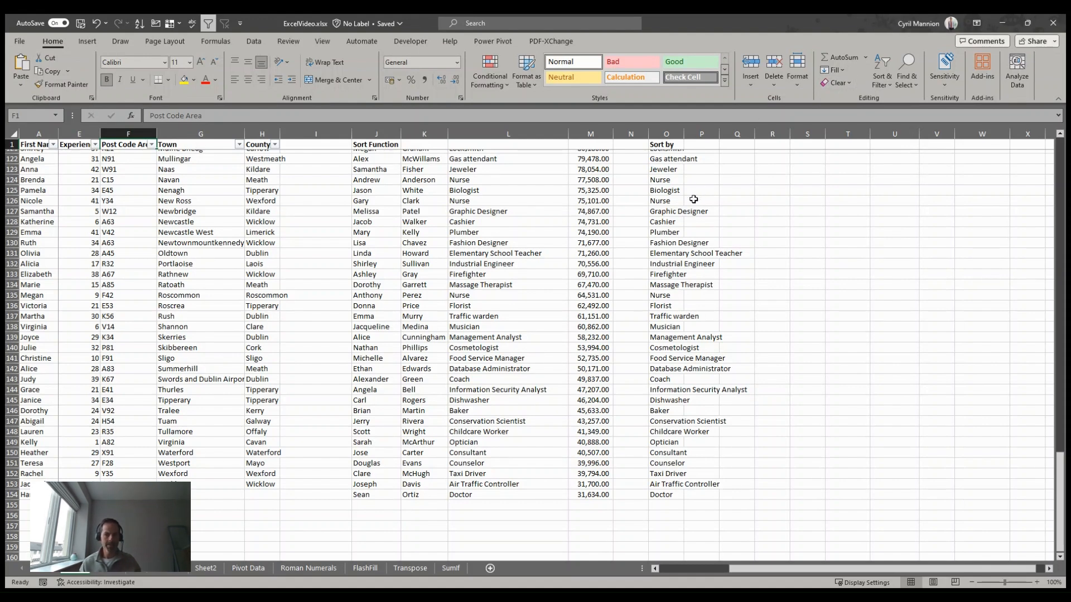
# Step: Search the worksheet with Find, step through the matches in the Town column, and close the search
pyautogui.click(918, 89)
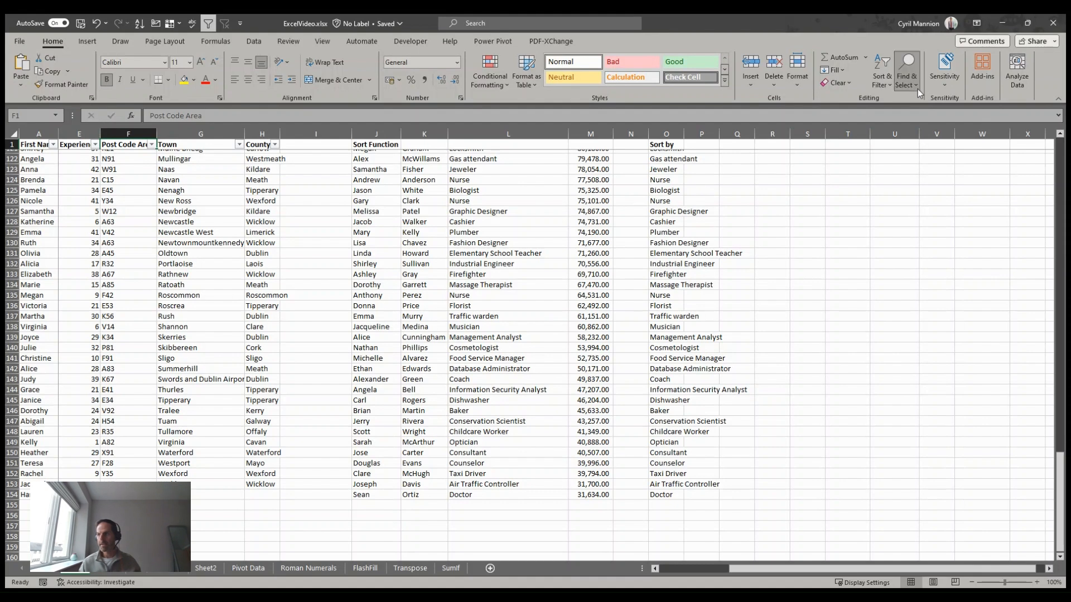
pyautogui.click(947, 102)
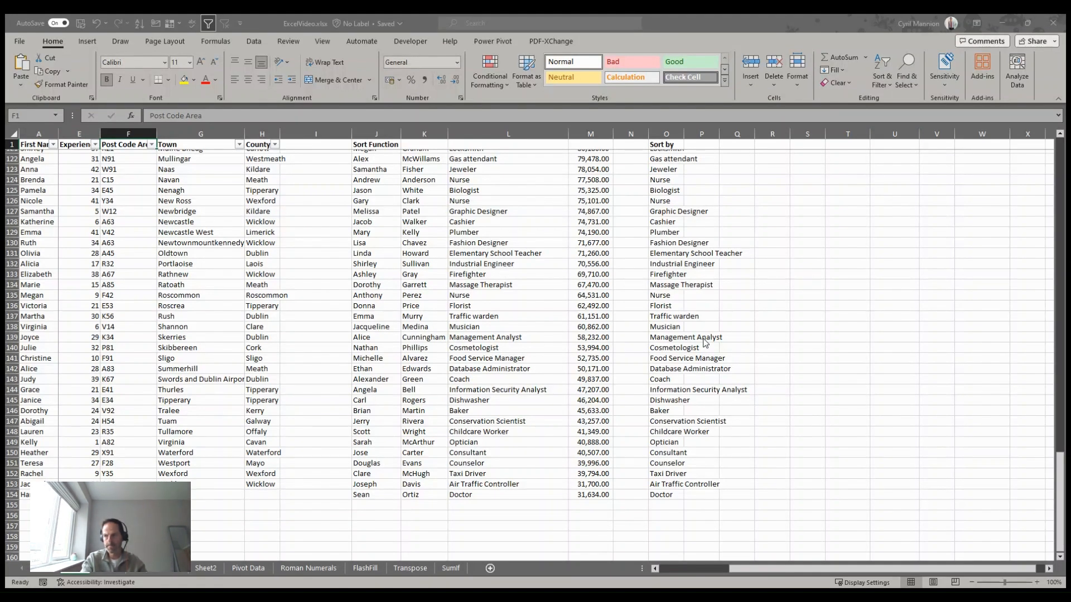
pyautogui.click(704, 341)
pyautogui.click(704, 341)
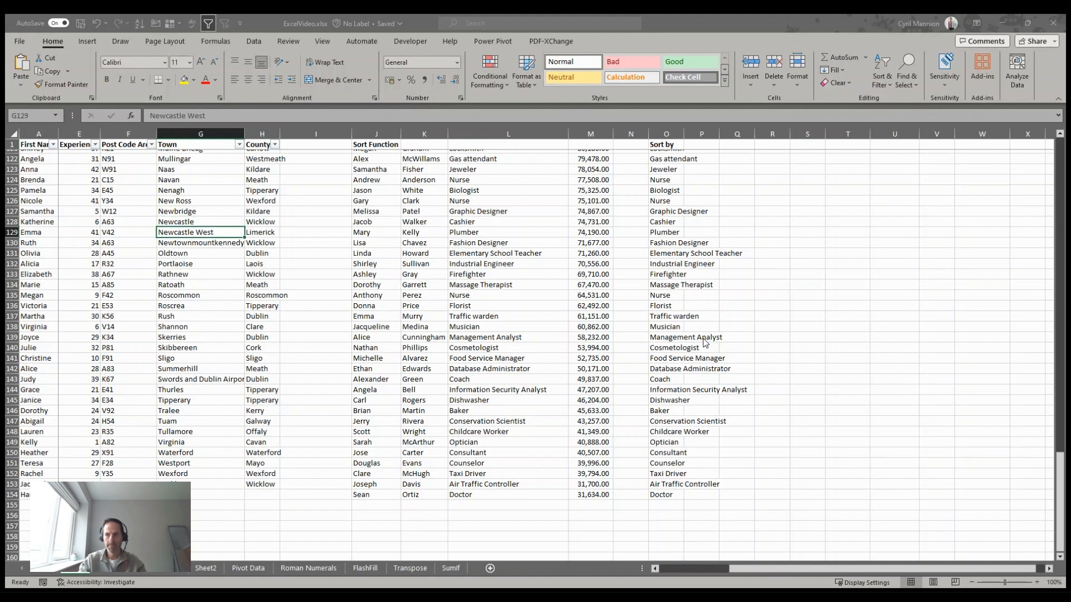
pyautogui.click(704, 340)
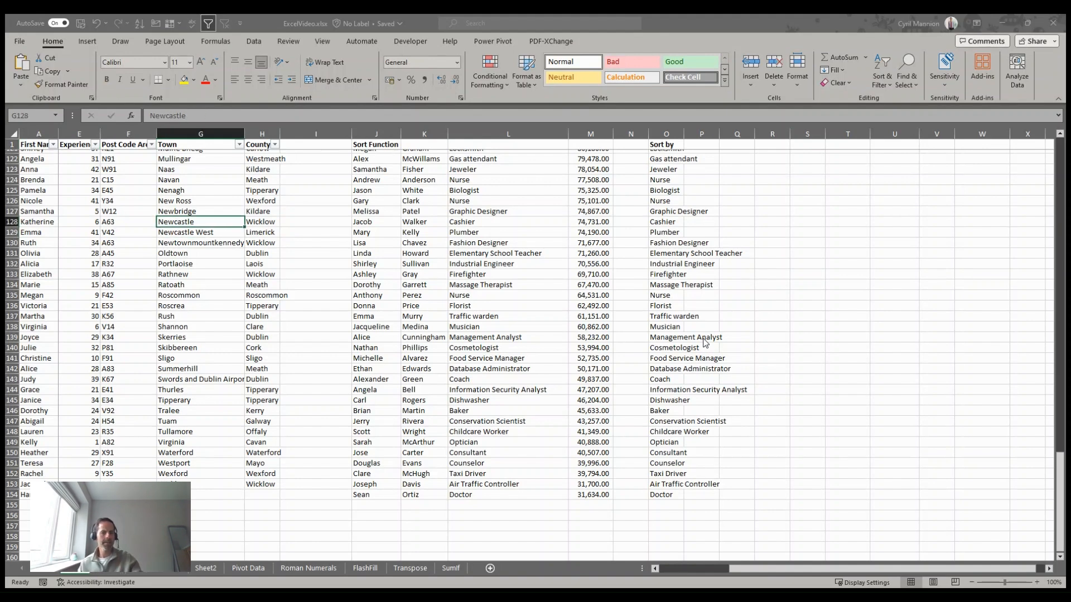
pyautogui.press('Escape')
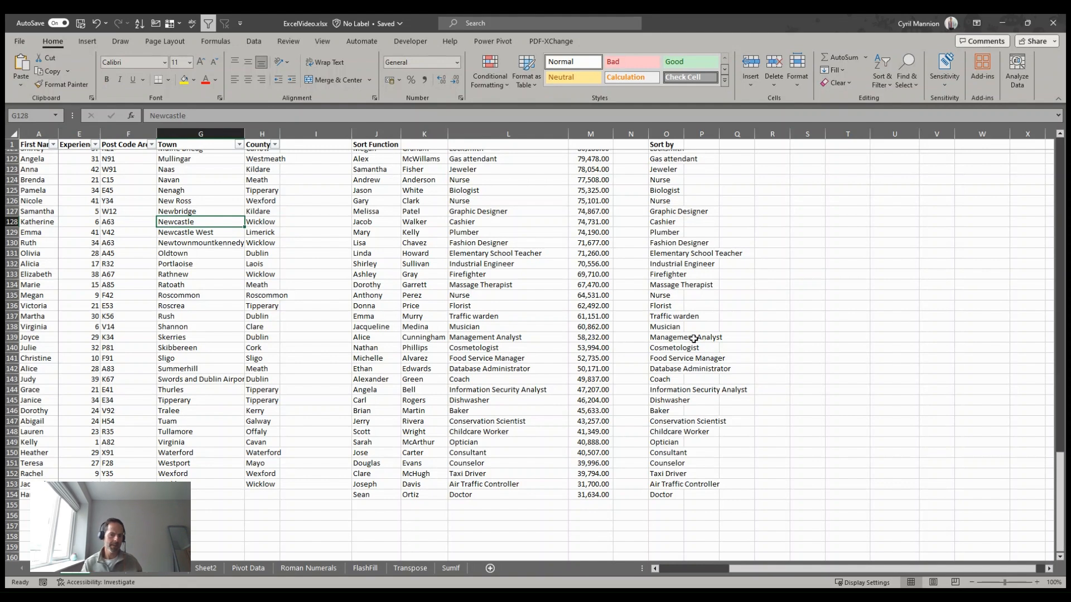